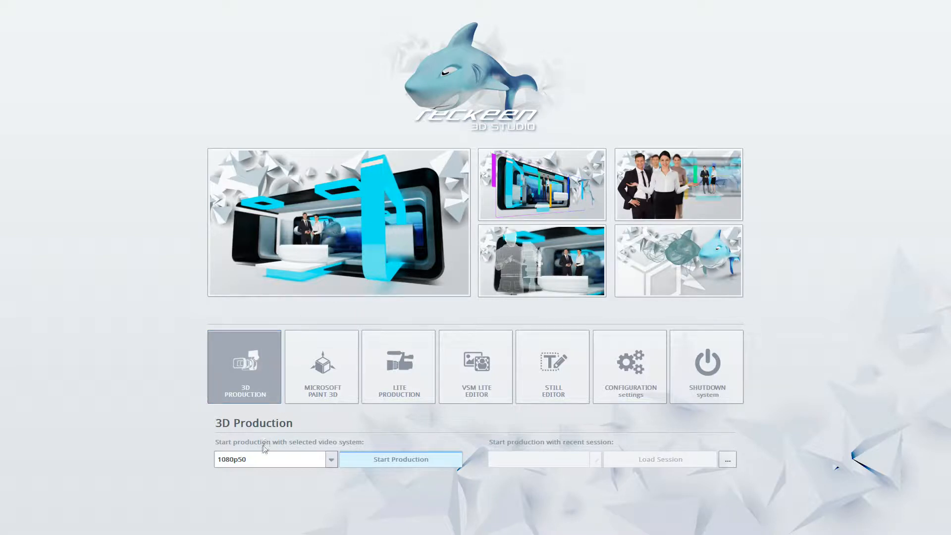
Start a new 3D production using the 1080p50 video system
click(255, 460)
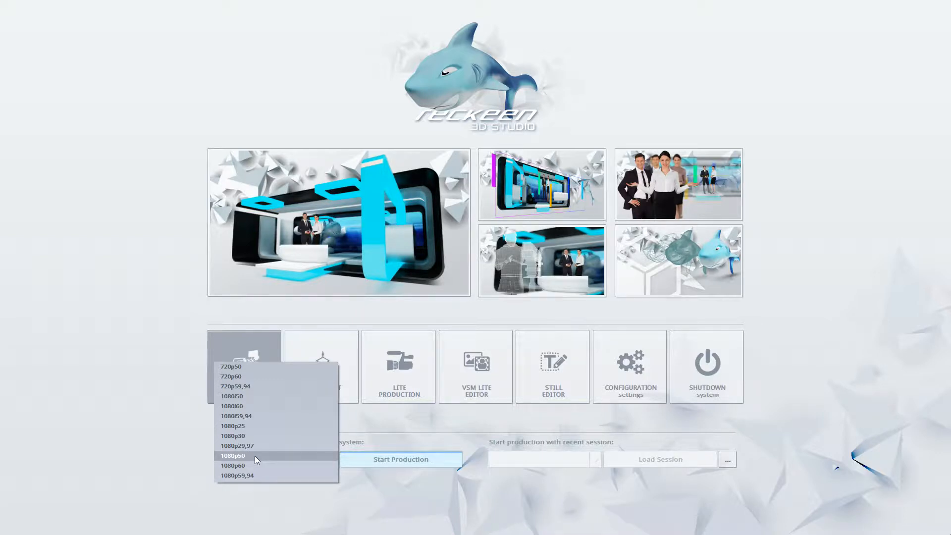
click(255, 456)
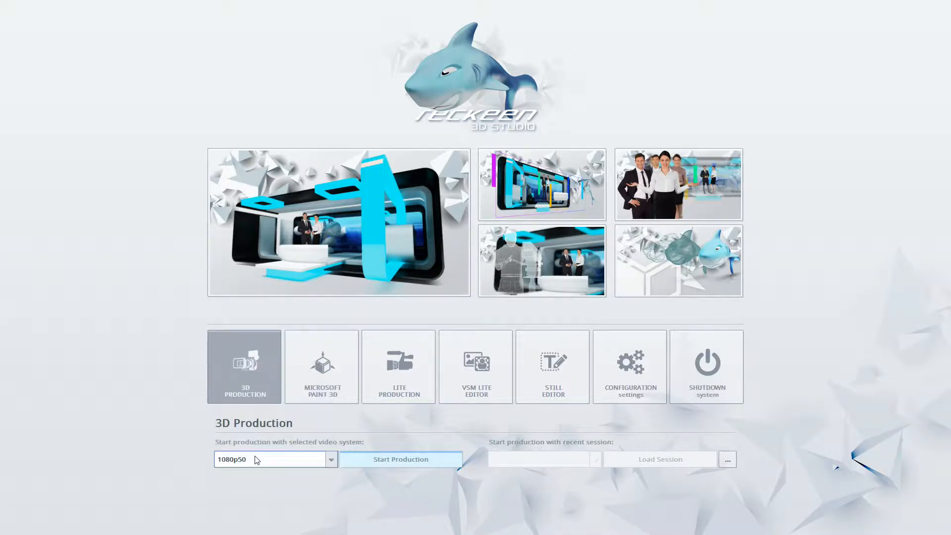
click(368, 464)
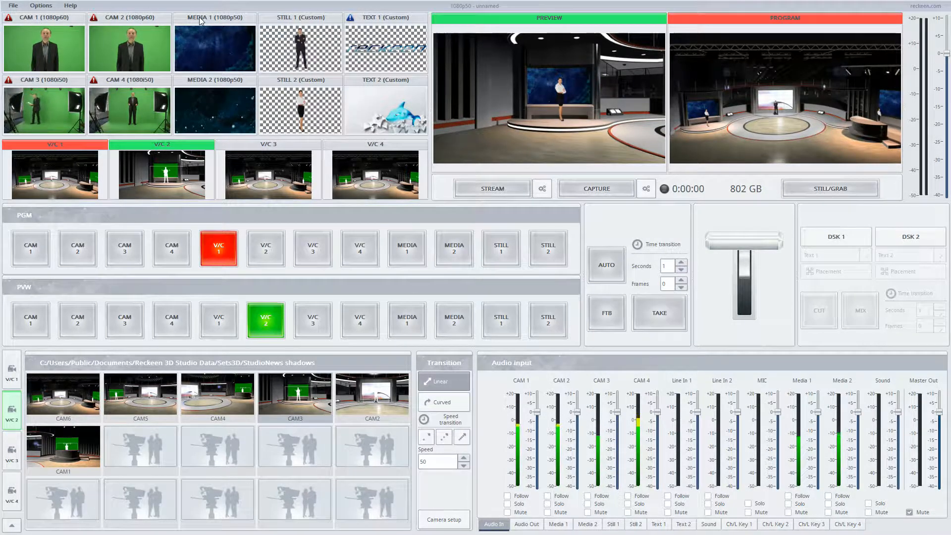
Examine the Media, Still, Text and Sound bins and the chroma/luma key settings of the first three camera inputs
mouse_move(201, 20)
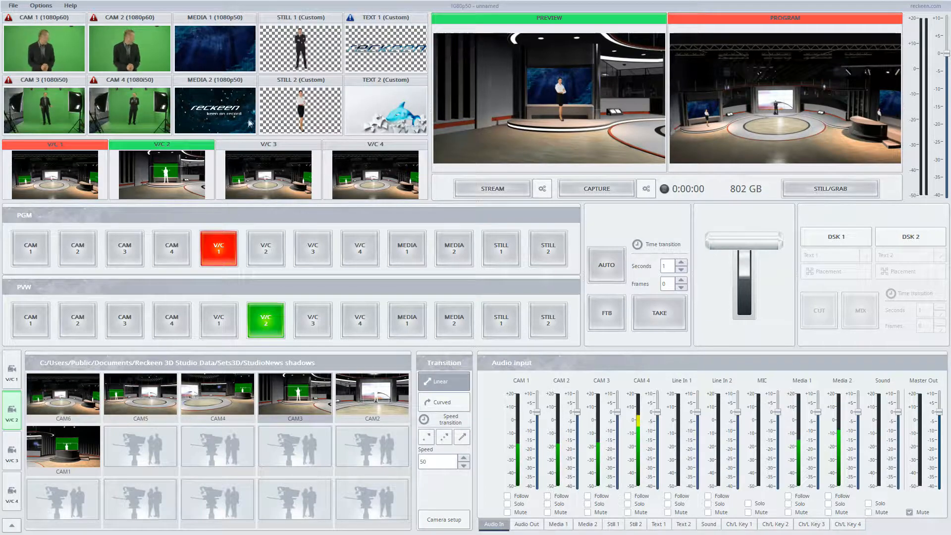
double_click(195, 122)
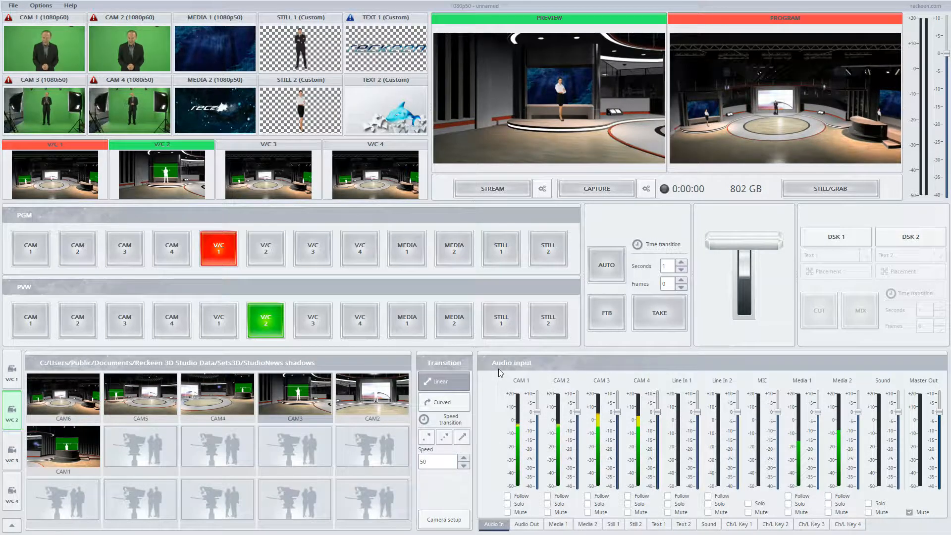
click(558, 524)
click(588, 524)
click(613, 524)
click(635, 525)
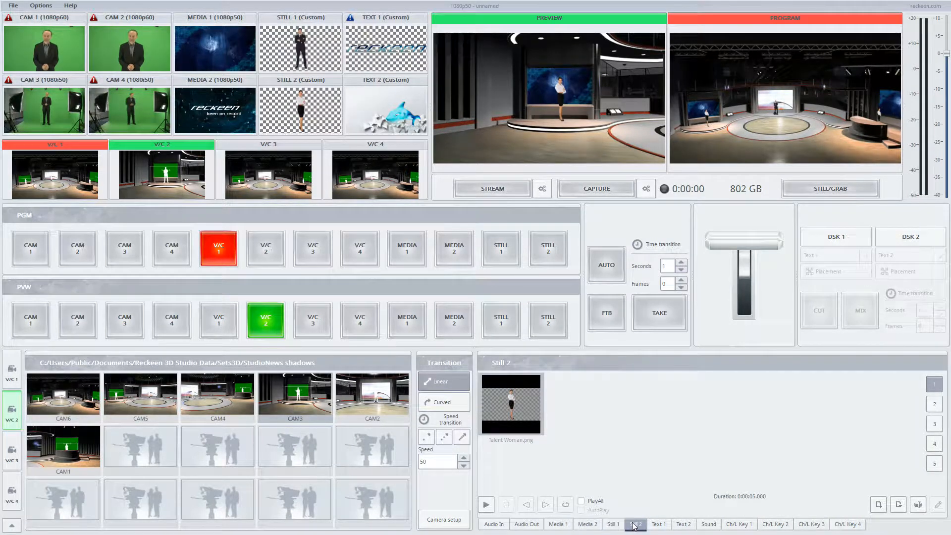
click(658, 524)
click(681, 524)
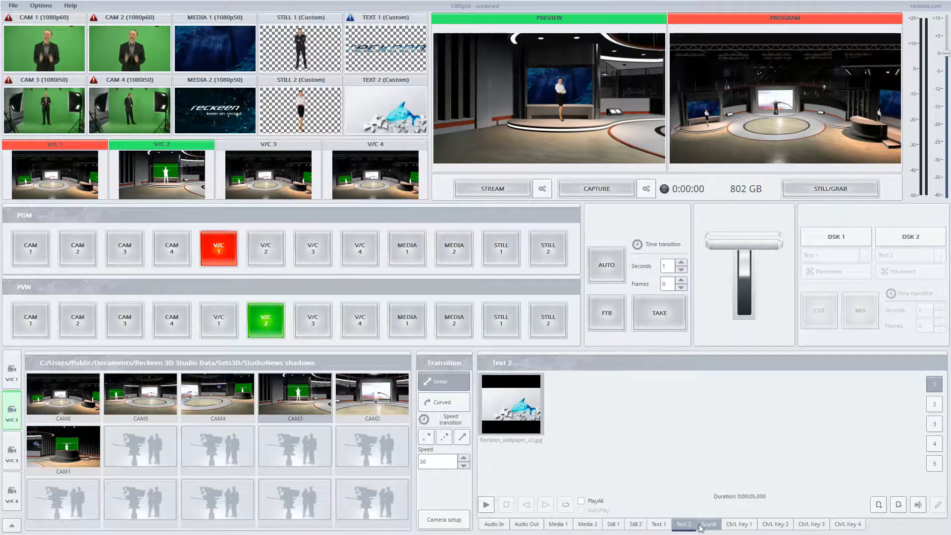
click(708, 524)
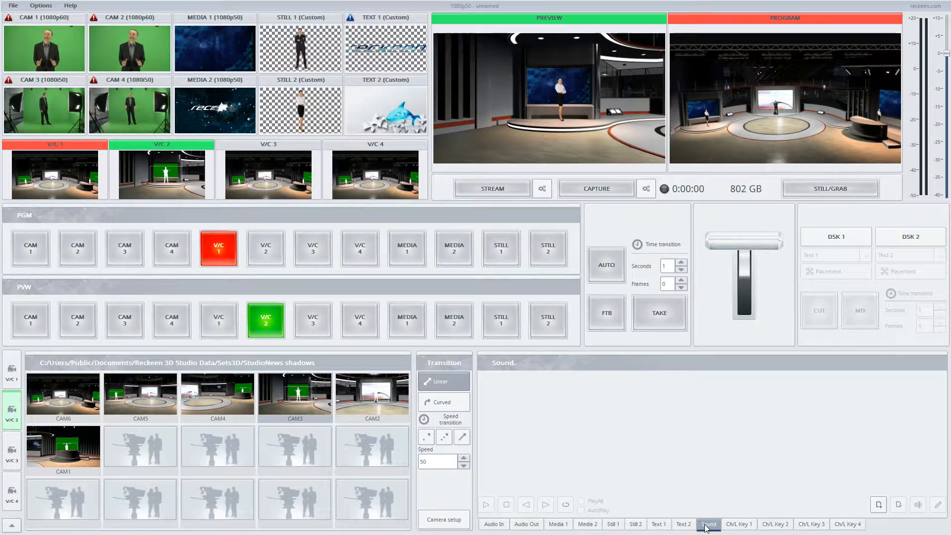
click(739, 525)
click(775, 524)
click(807, 525)
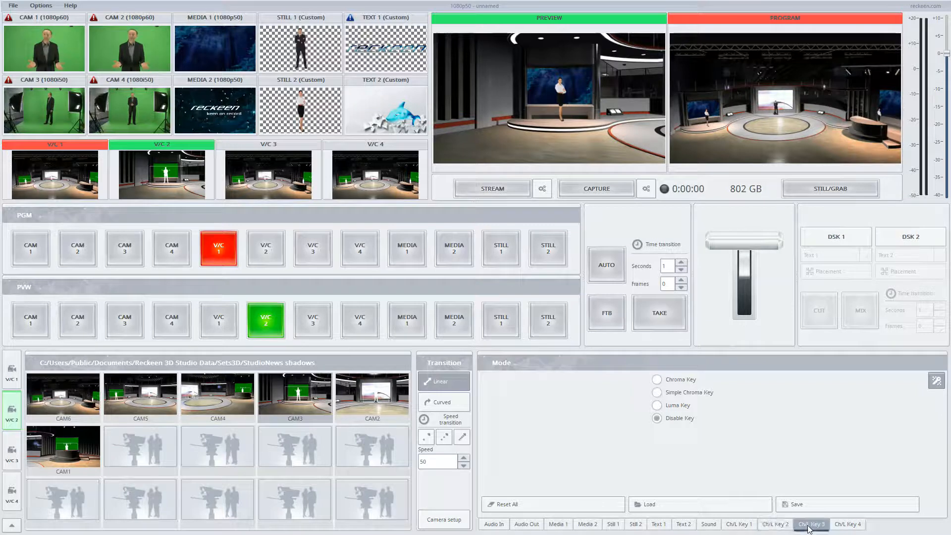
View the Media 1, Media 2 and Still 1 bins, also reaching them through their source monitors
click(556, 524)
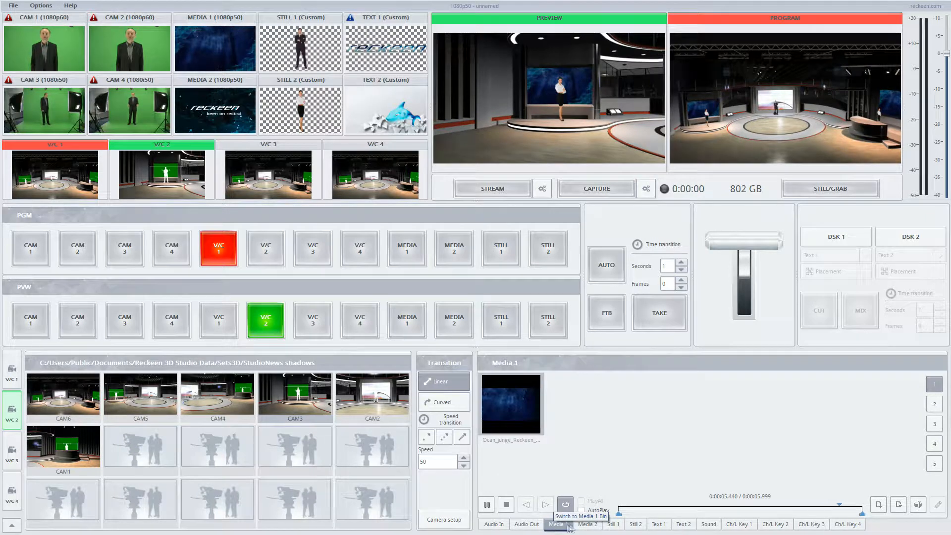
click(583, 526)
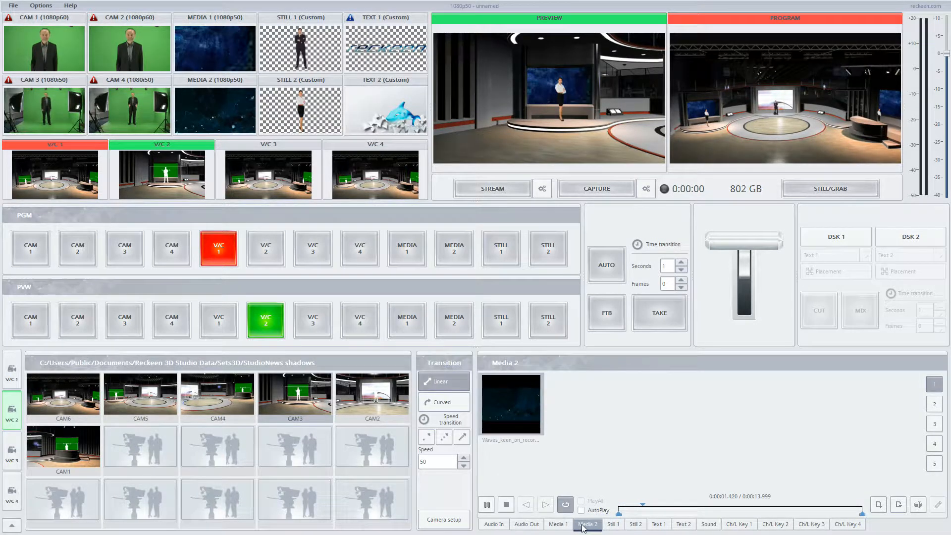
click(147, 48)
click(211, 50)
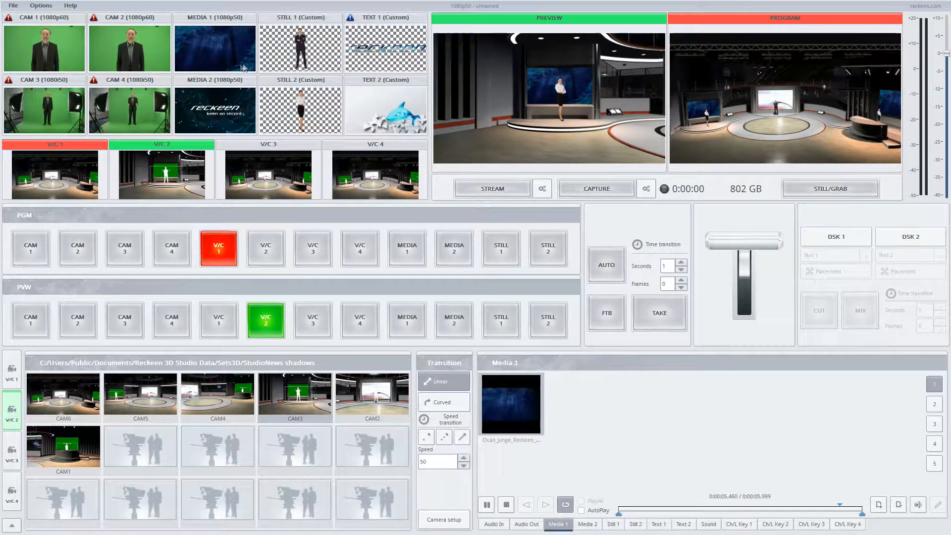
click(261, 53)
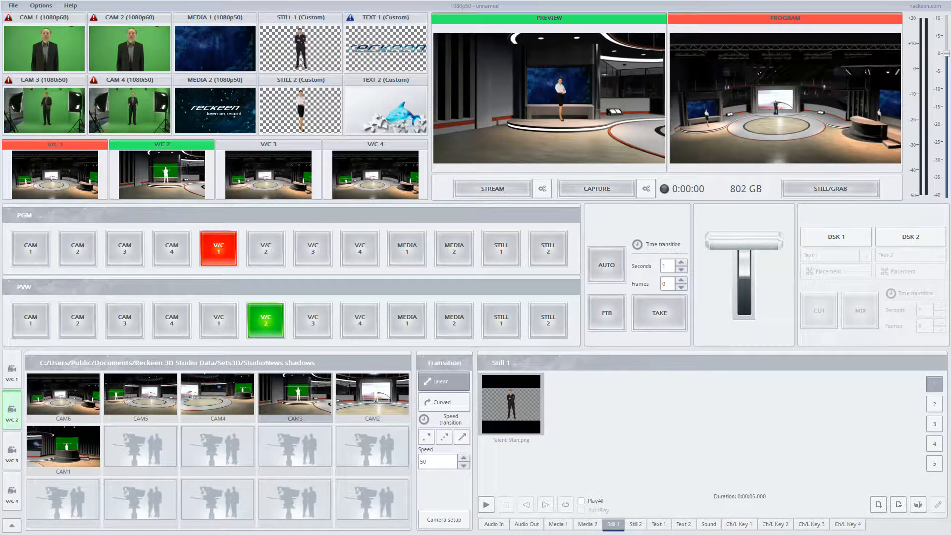
click(231, 118)
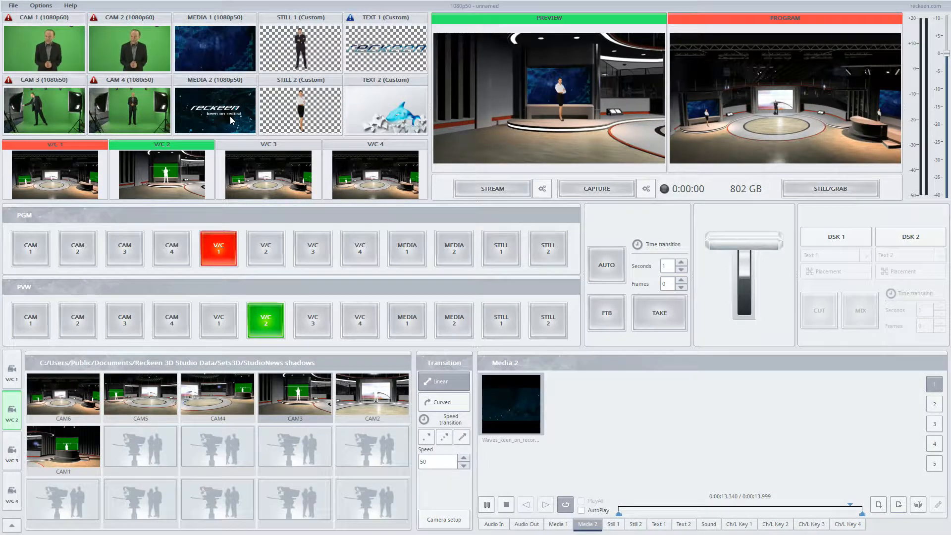
Look through pages 2, 3 and 4 of the Media 1 bin and return to page 1
click(570, 525)
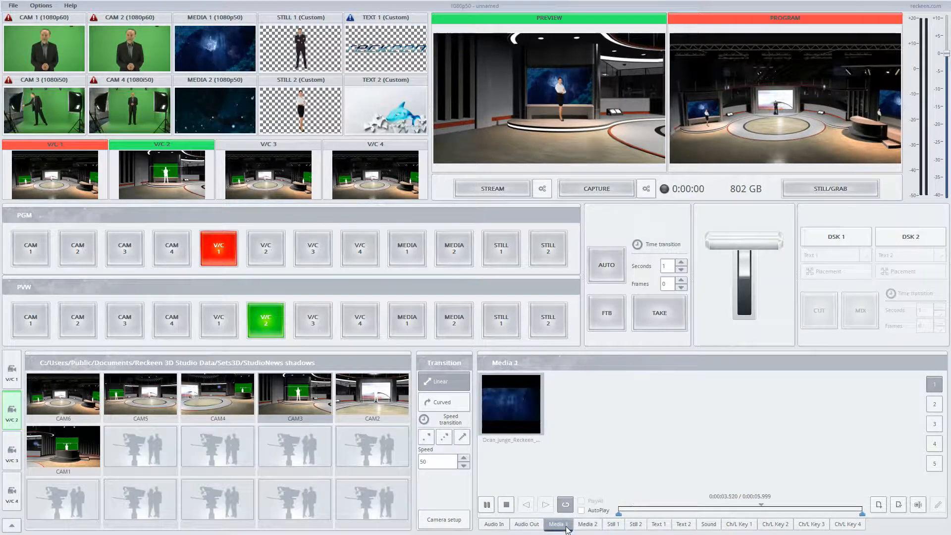
click(934, 407)
click(935, 424)
click(935, 444)
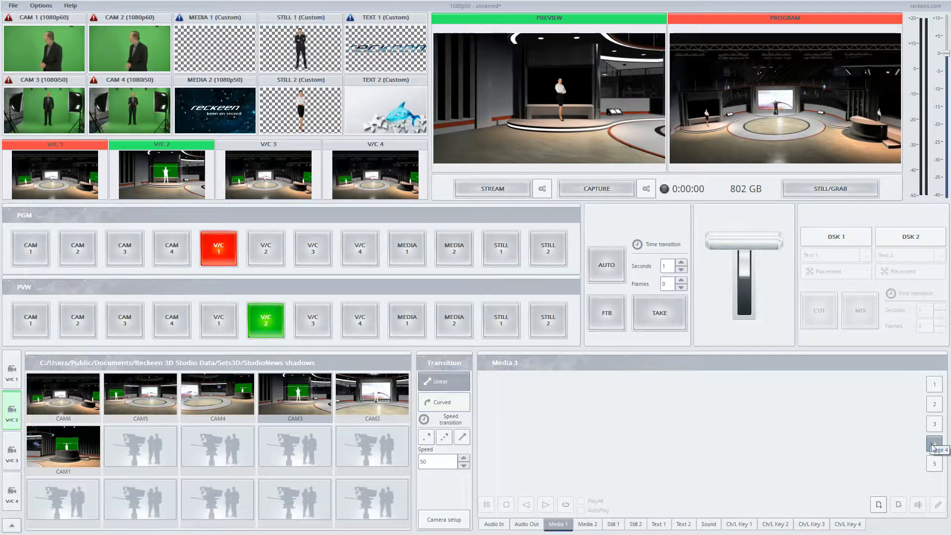
click(935, 385)
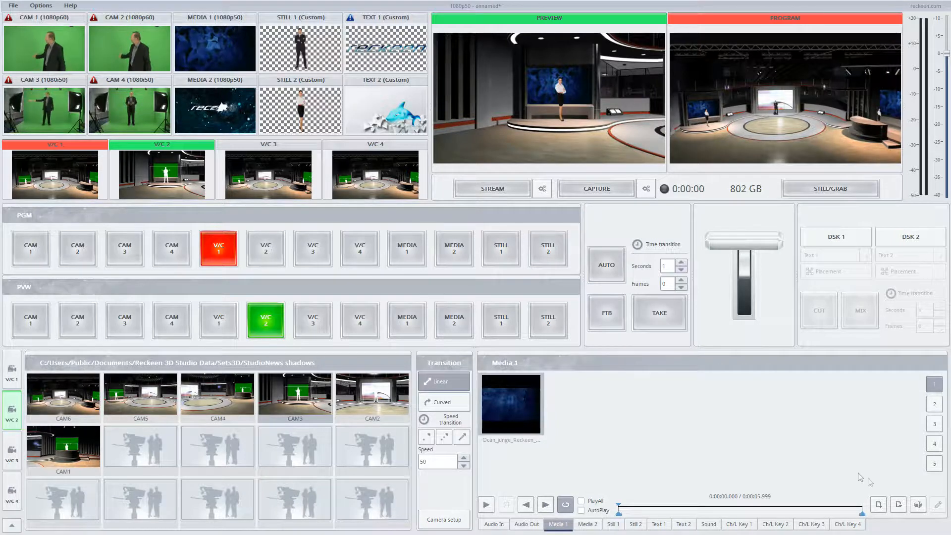
Add the movie Shinkansen 50p.MP4 to page 1 of the Media 1 bin
click(879, 506)
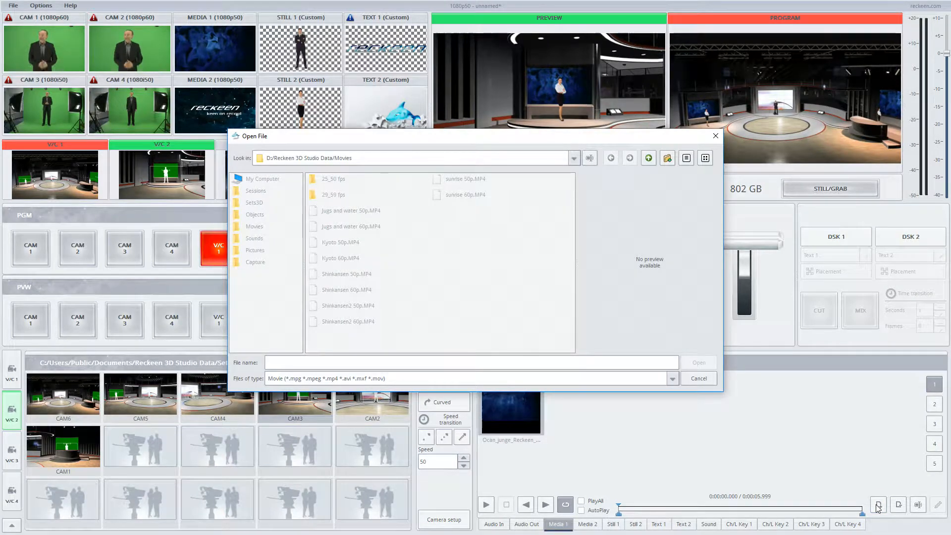
click(350, 275)
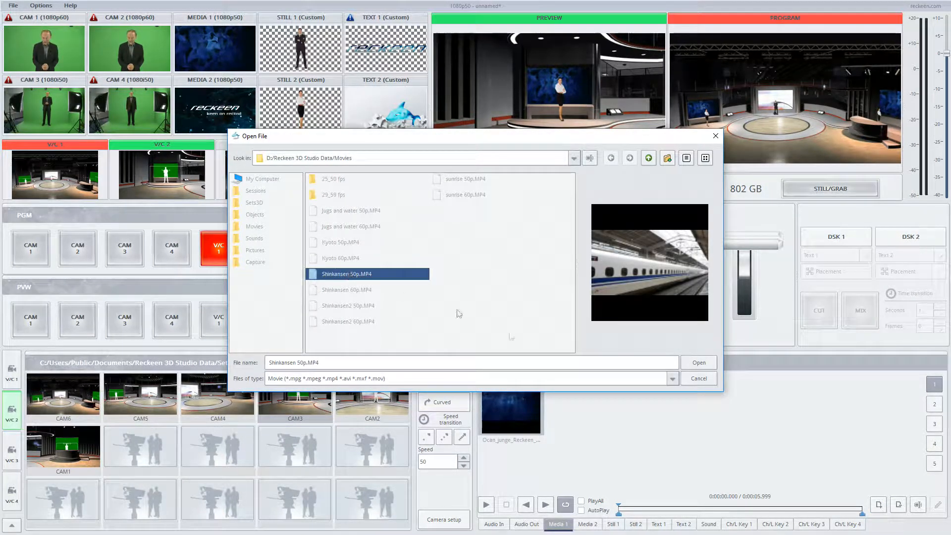
click(691, 364)
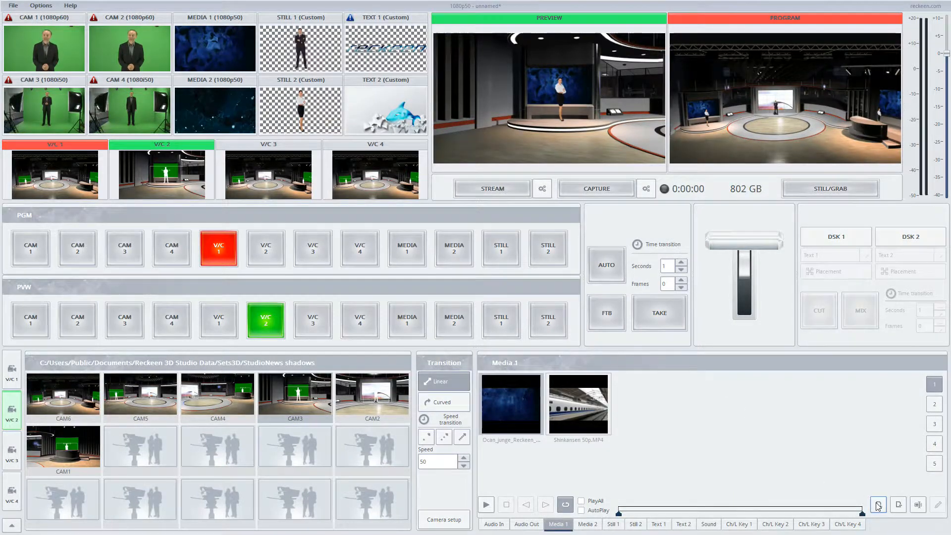
Add the movie Kyoto 50p.MP4 to the Media 1 bin and remove it again
click(879, 505)
click(342, 243)
click(696, 364)
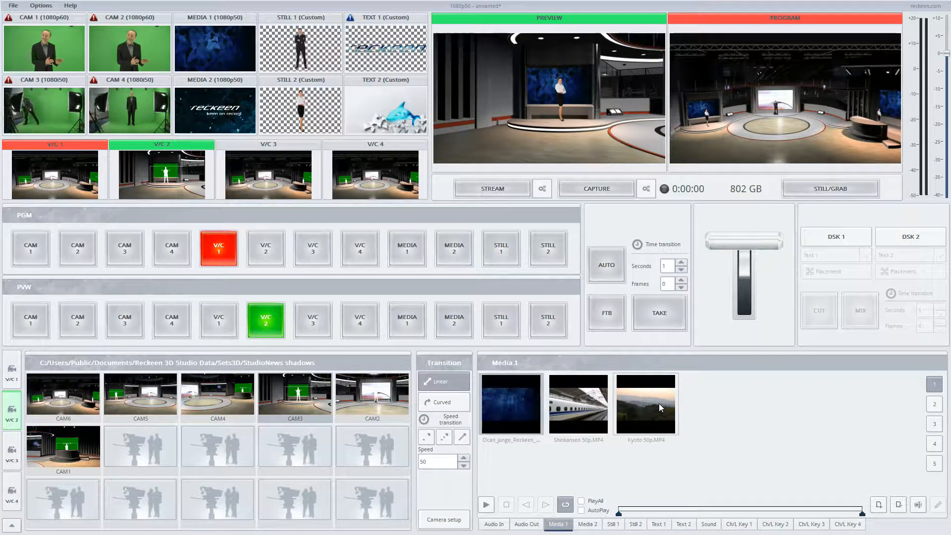
click(899, 504)
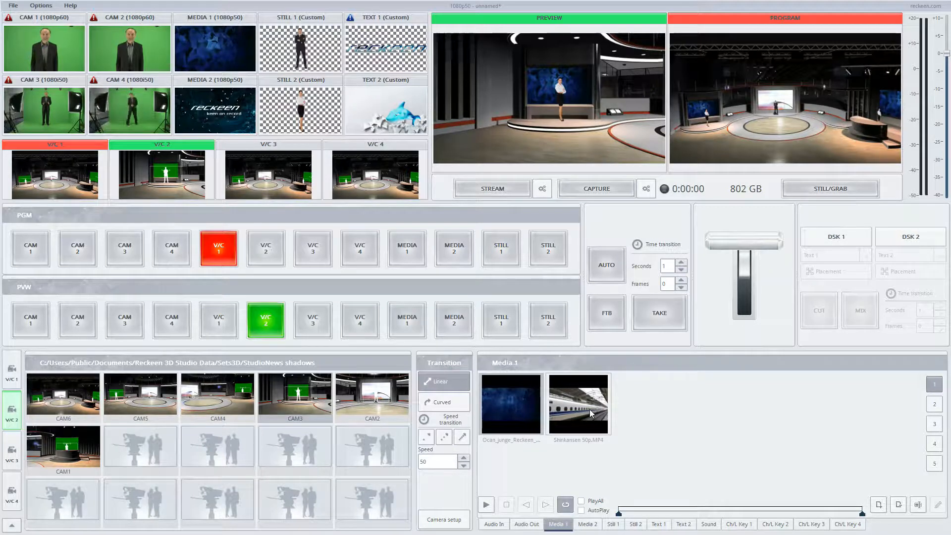
Rename the Shinkansen clip in the Media 1 bin as "train"
click(918, 508)
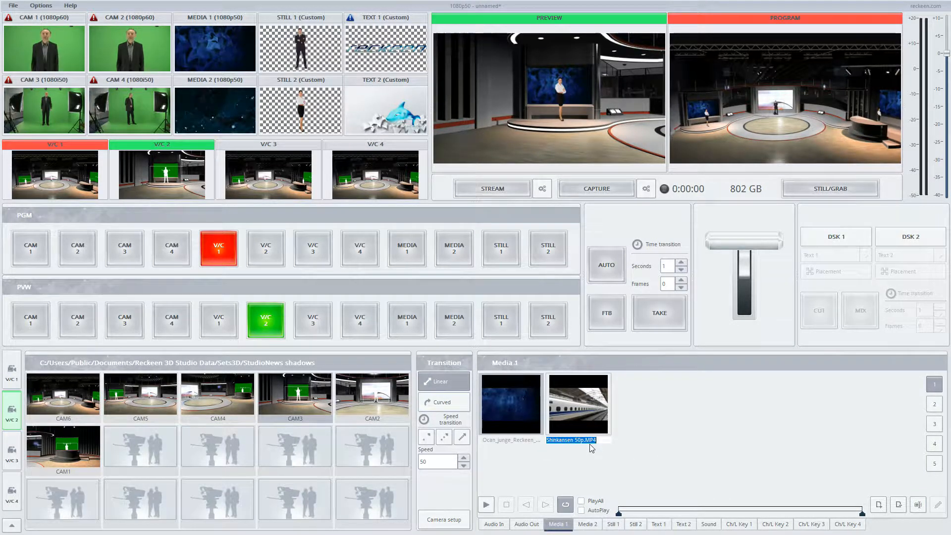
text(train)
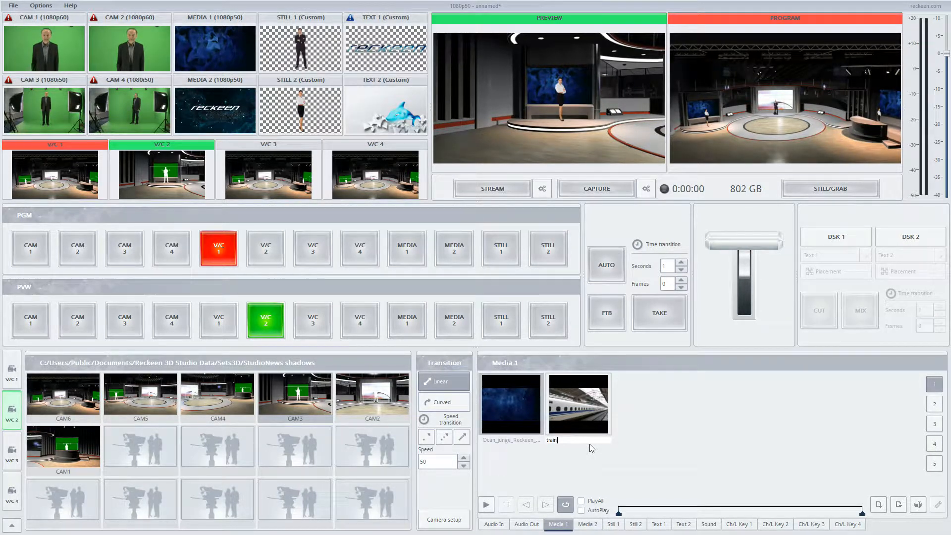
key(Return)
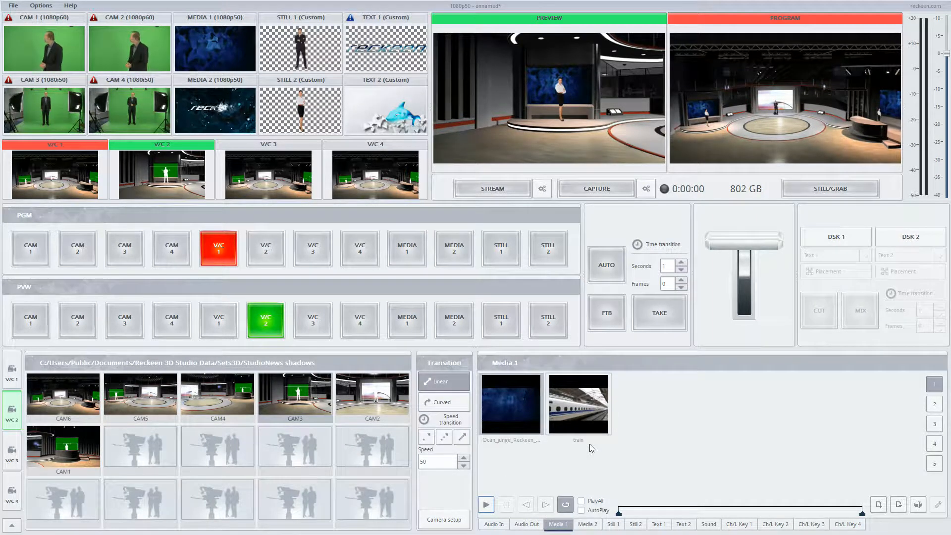
Add the movie Jugs and water 50p.MP4 to the Media 1 bin
double_click(699, 408)
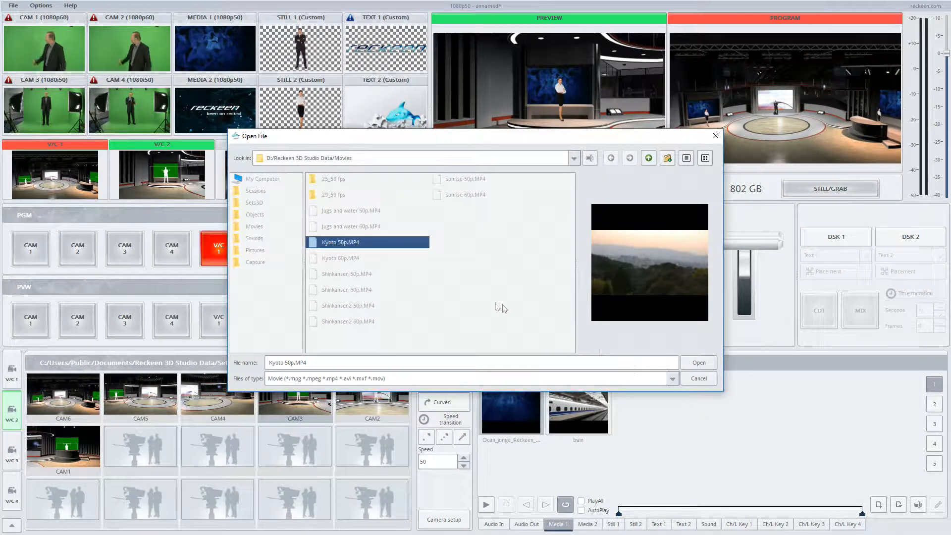
click(347, 210)
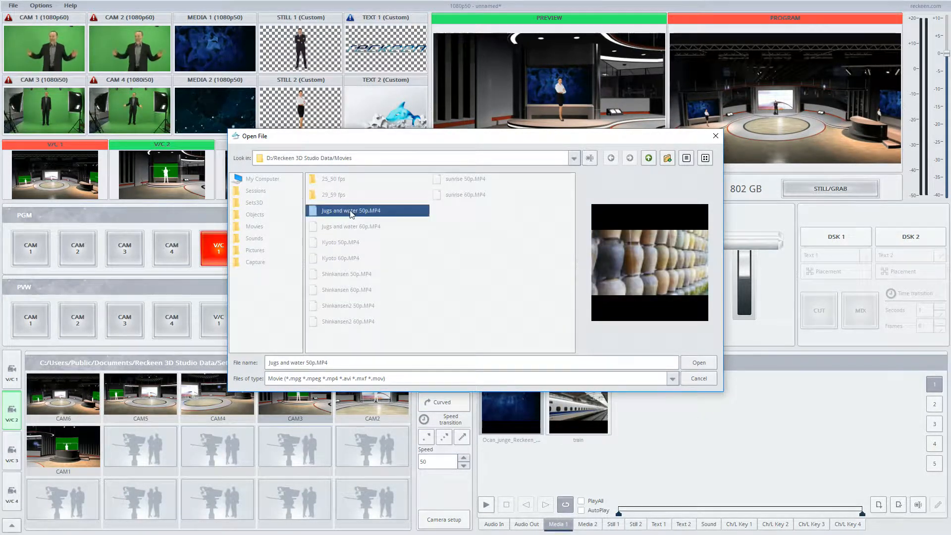
click(699, 363)
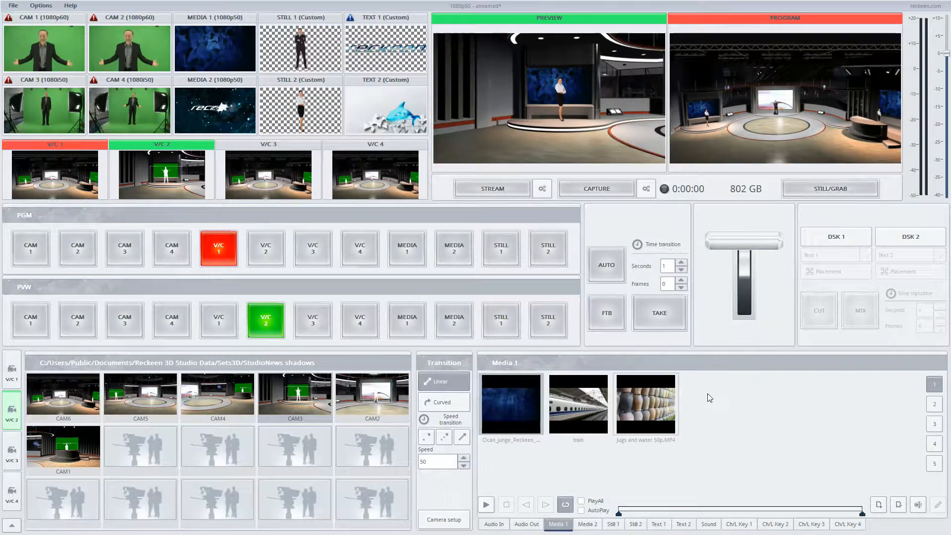
Put Media 1 on both program and preview, with the train clip as its active media
click(407, 247)
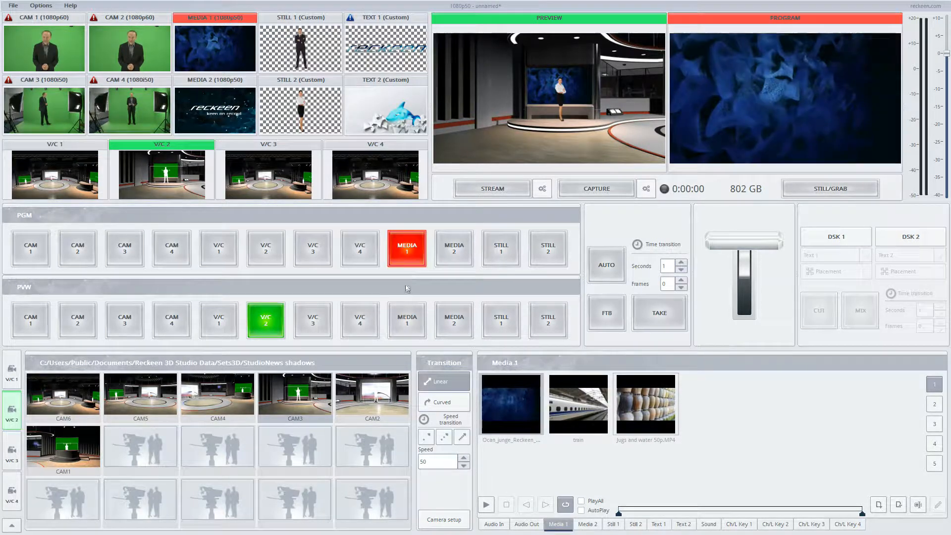
click(402, 311)
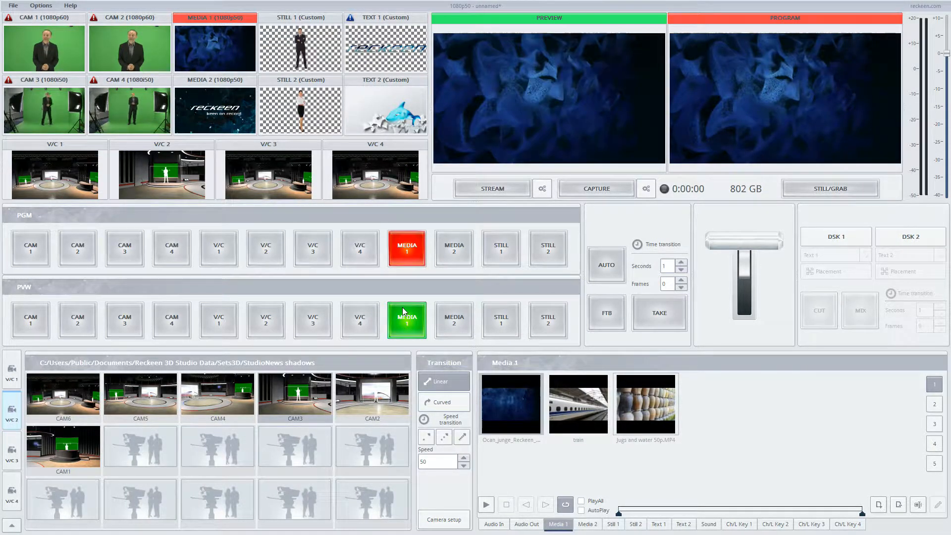
click(576, 398)
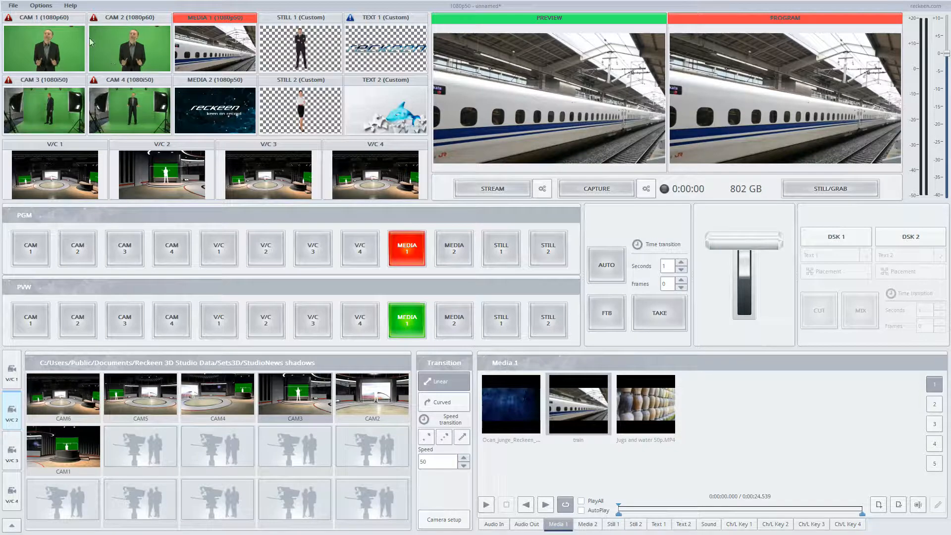
Check the playlist options in the general configuration and leave without making changes
click(41, 6)
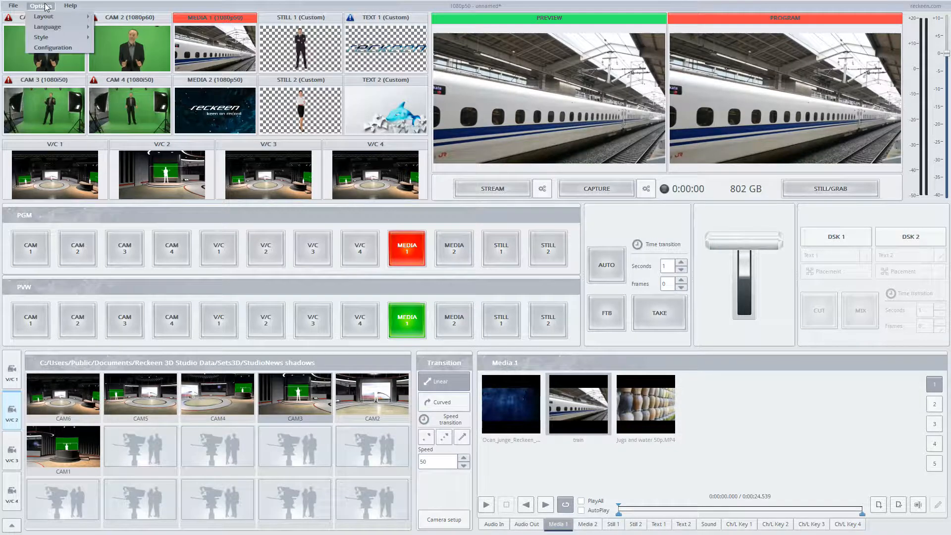
click(49, 46)
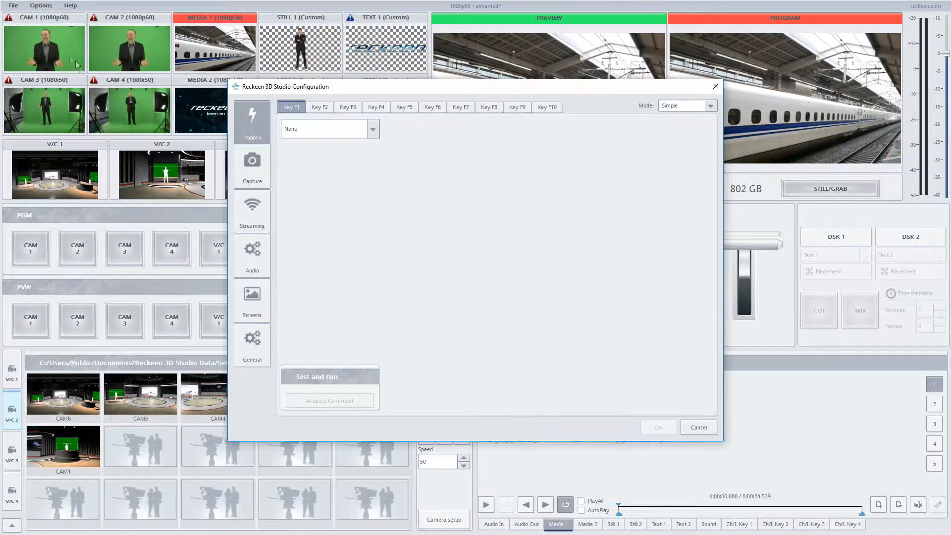
click(259, 358)
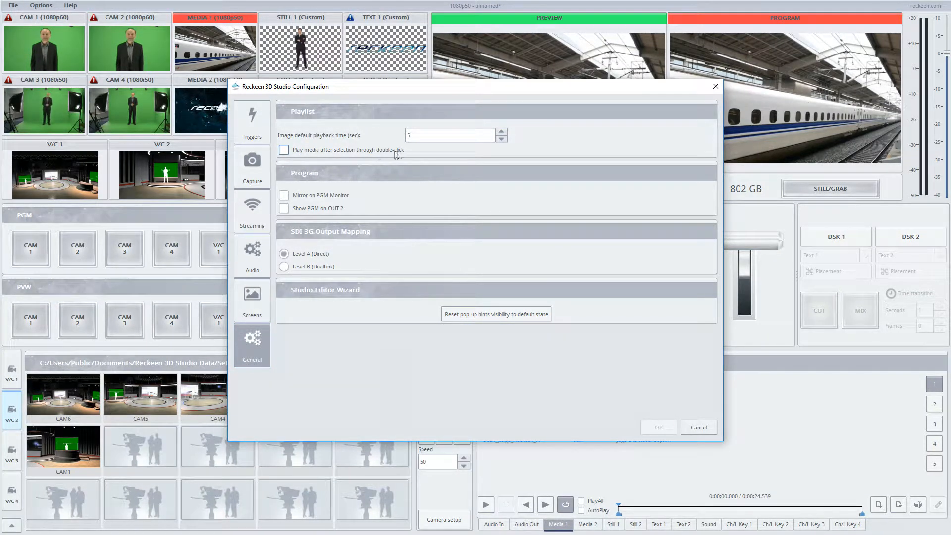
click(692, 428)
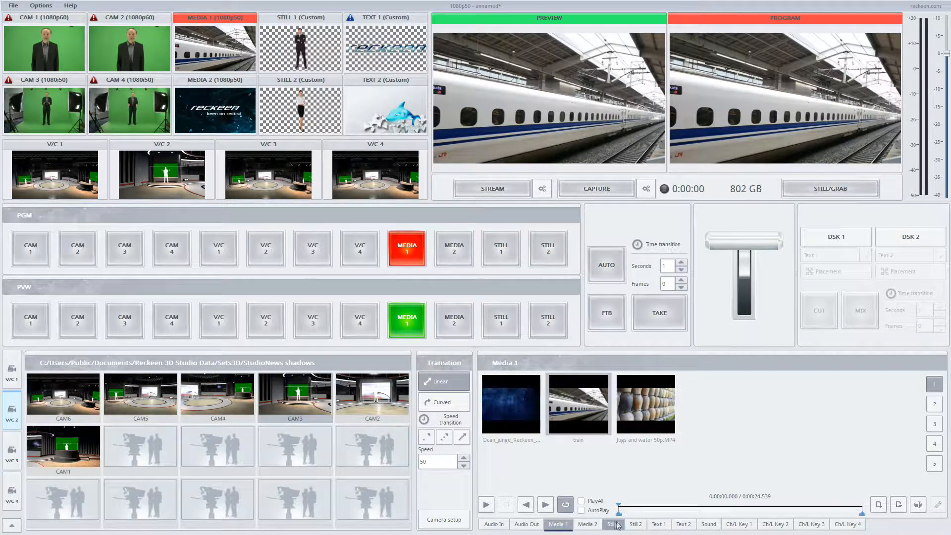
Play the train clip from Media 1 on program and preview and stop its playback
click(490, 506)
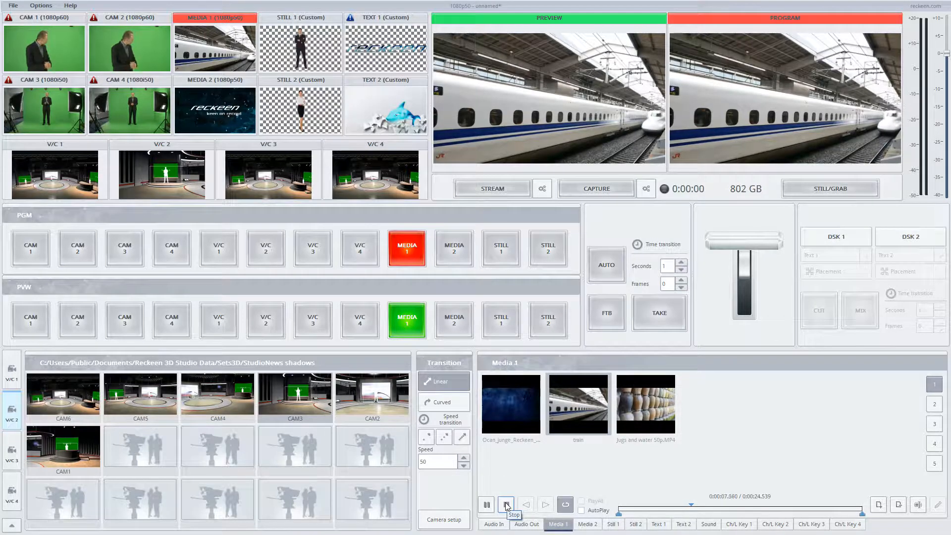
click(506, 505)
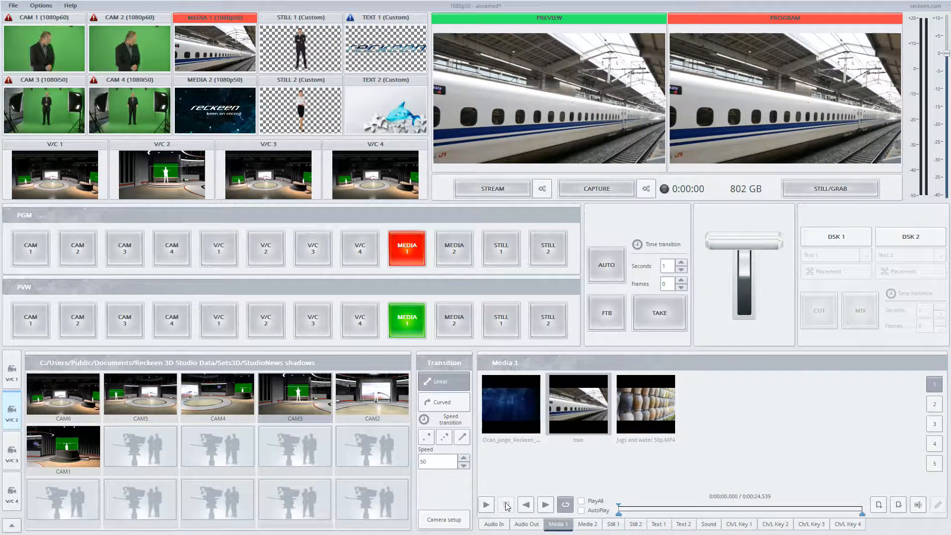
Enable playing media after selection through double-click in the playlist options of the general configuration and save the change
click(41, 5)
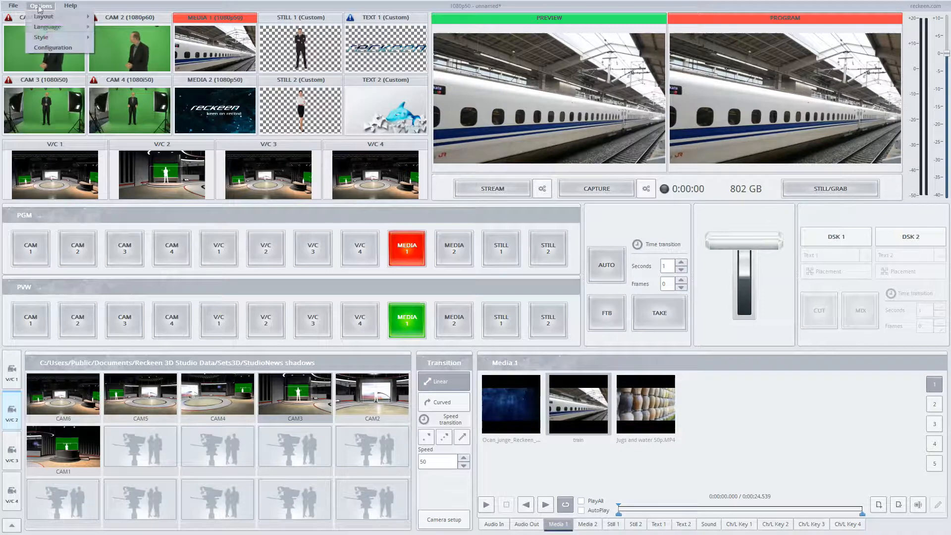
click(42, 43)
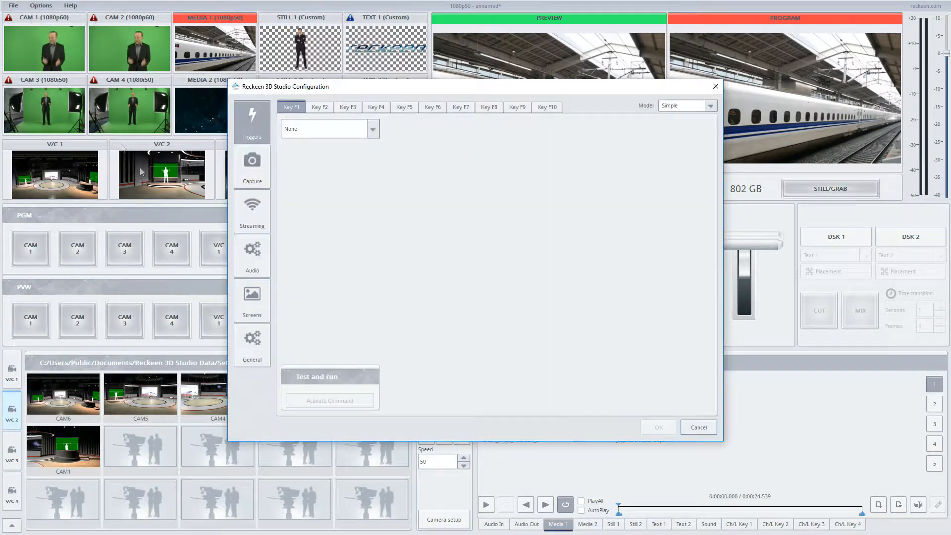
click(251, 349)
click(284, 150)
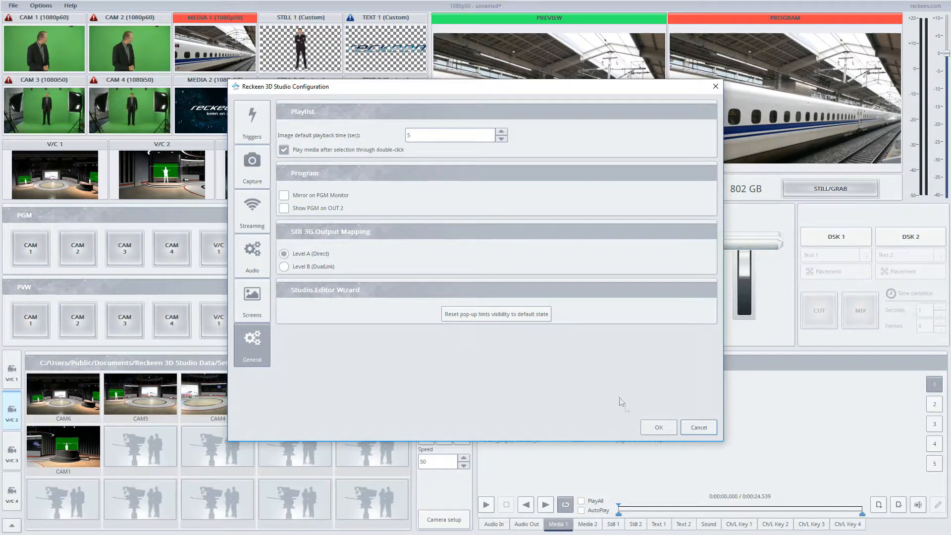
click(658, 427)
Play the Jugs and water 50p.MP4 clip directly from the Media 1 bin, return to the train clip and scrub back through it
double_click(584, 402)
double_click(651, 413)
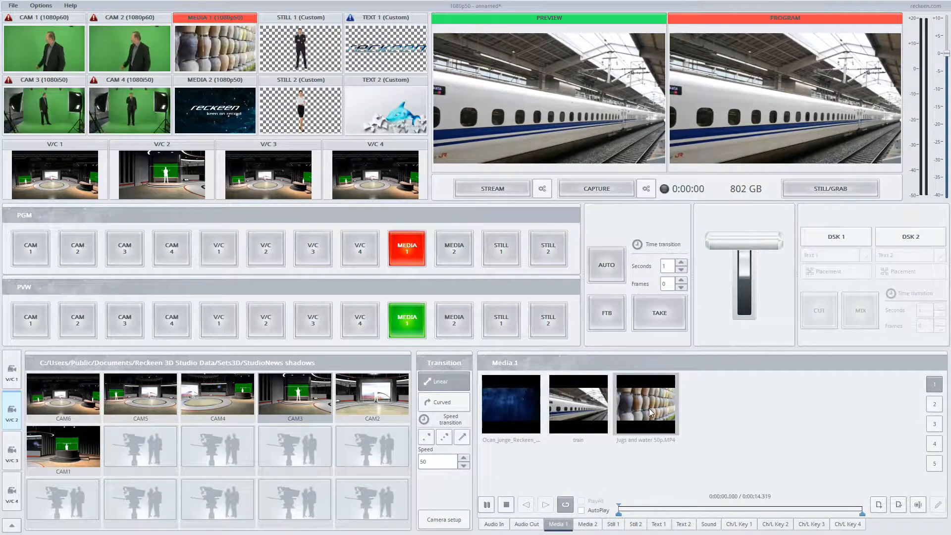
double_click(593, 403)
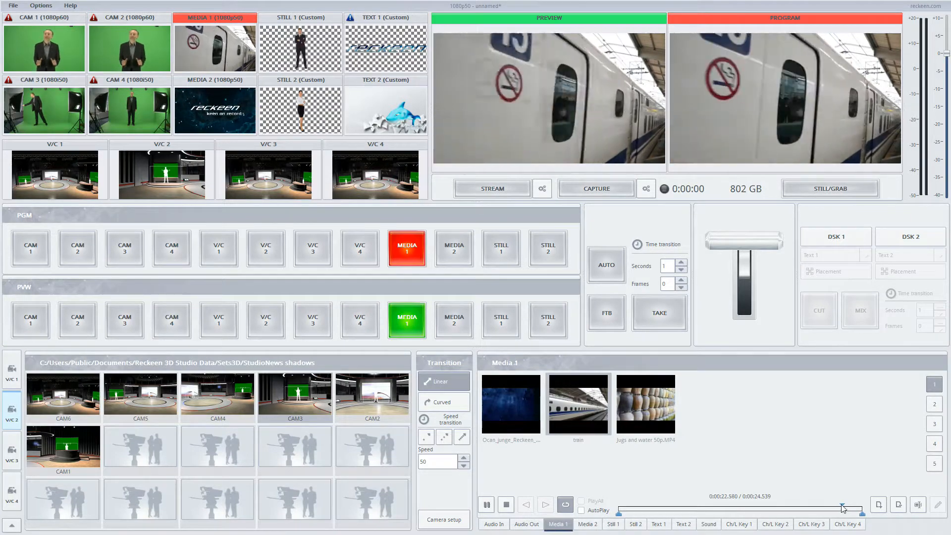
drag(775, 510, 676, 511)
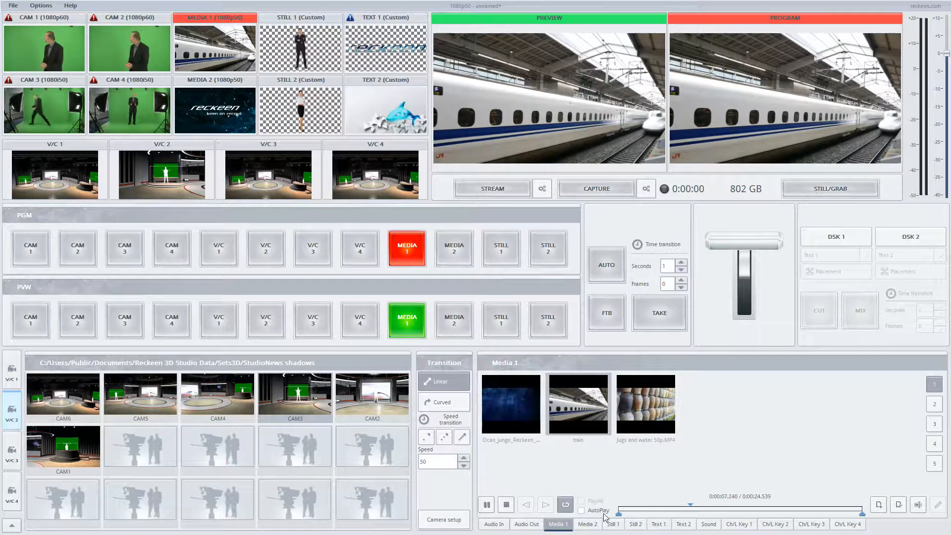
Trim the train clip with its range markers to start at about 13.2 s and last about 5.6 s
drag(620, 518, 709, 517)
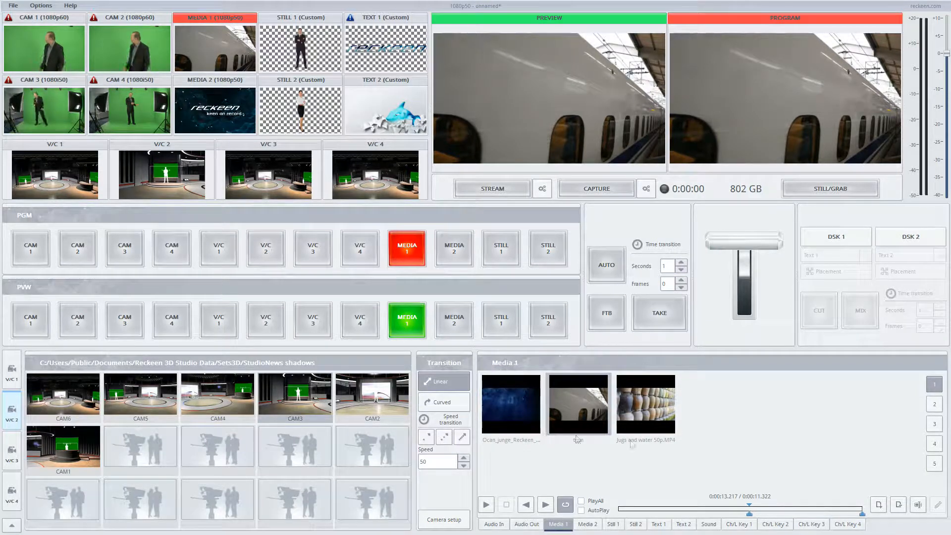
drag(864, 518, 805, 517)
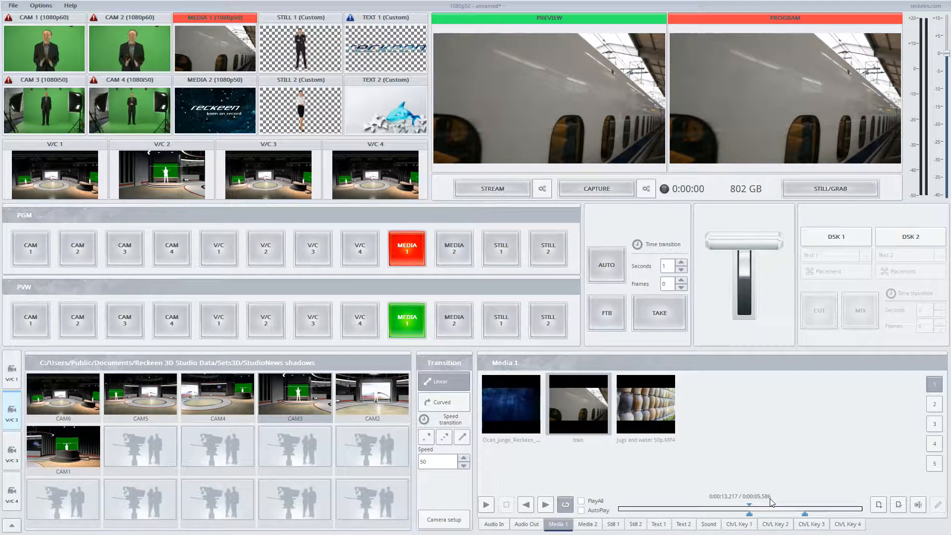
Mark the train clip's in point at about 15.0 s and its out point at about 17.0 s
drag(751, 508, 768, 506)
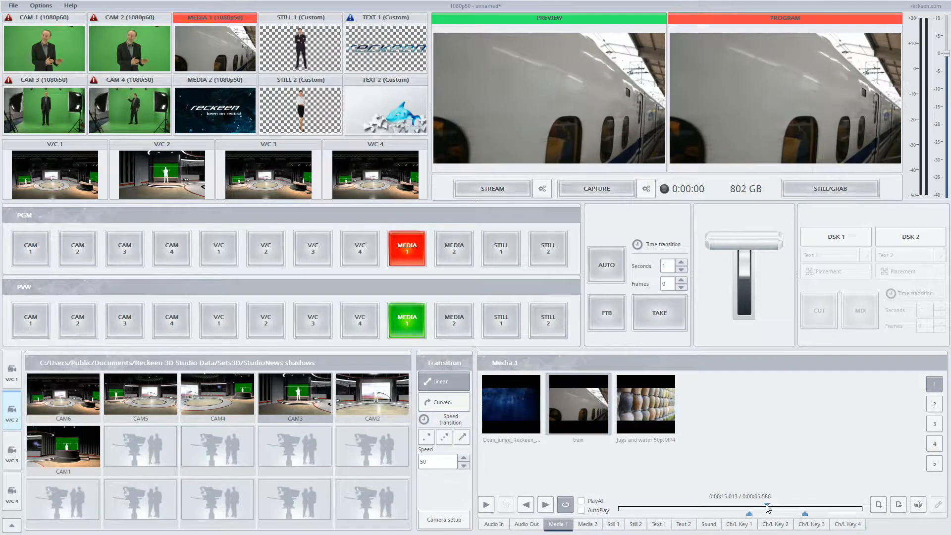
right_click(767, 506)
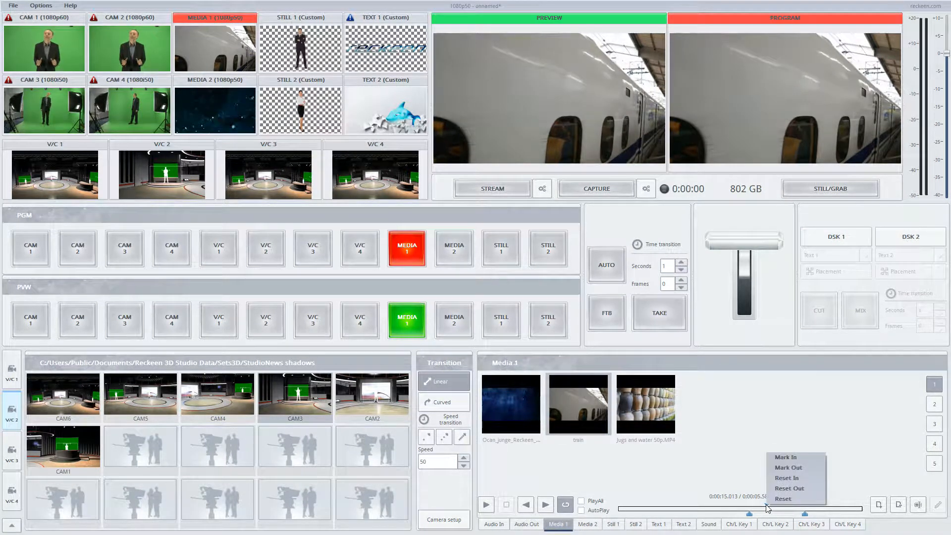
click(781, 459)
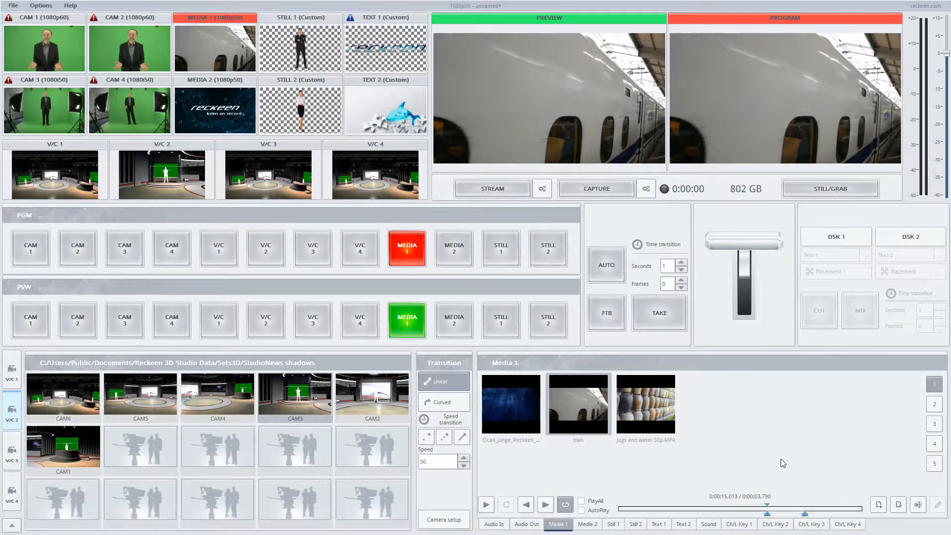
drag(768, 506, 788, 507)
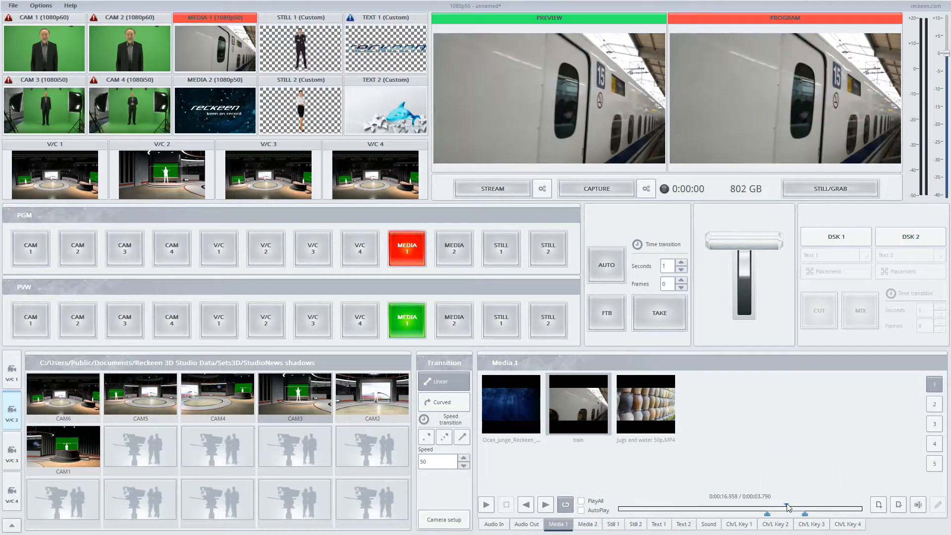
right_click(788, 507)
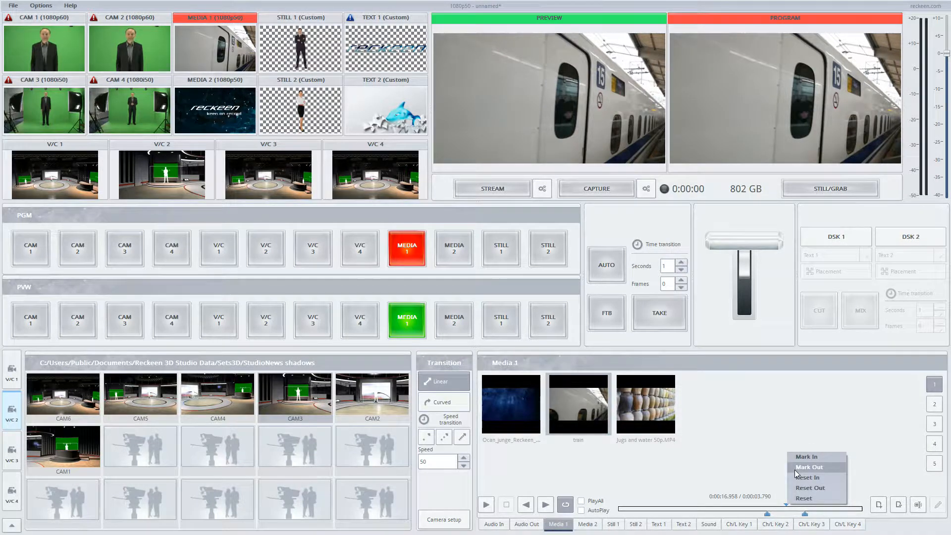
click(794, 470)
Reset the in point and the out point of the train clip separately
mouse_move(787, 506)
mouse_down()
mouse_move(766, 505)
mouse_move(788, 505)
mouse_move(772, 511)
mouse_up()
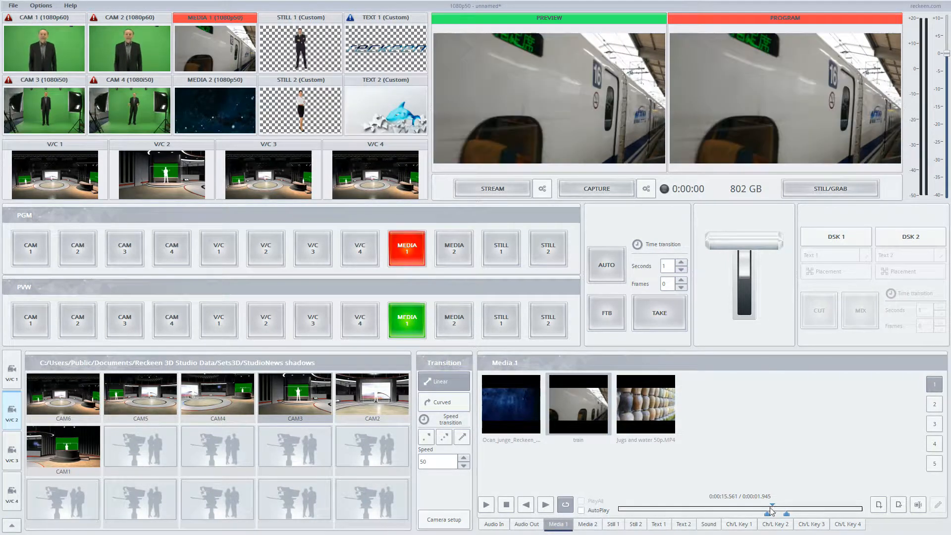
right_click(770, 509)
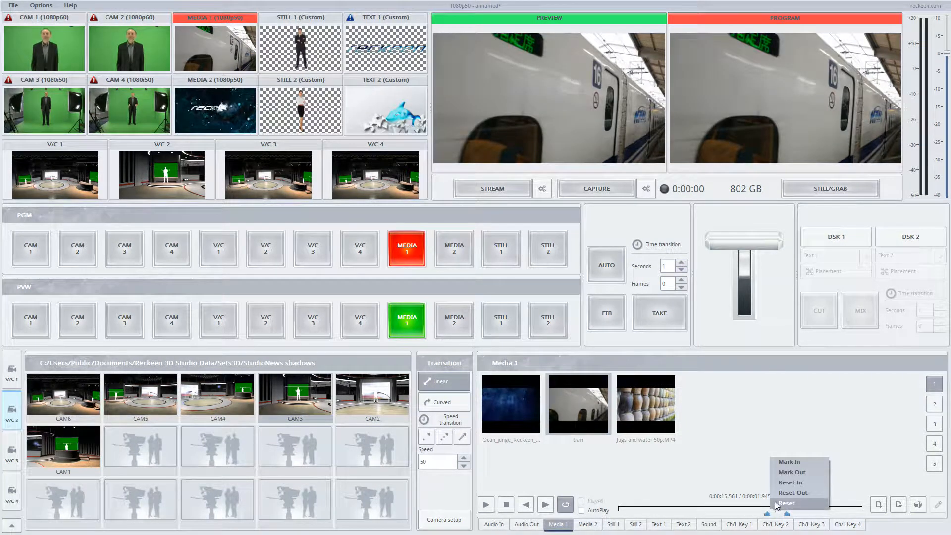
click(789, 482)
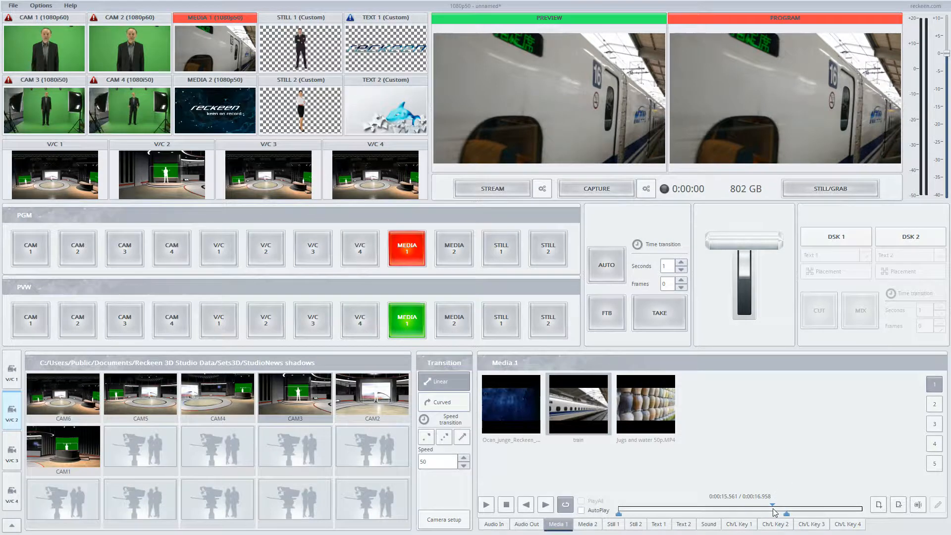
right_click(773, 509)
click(793, 493)
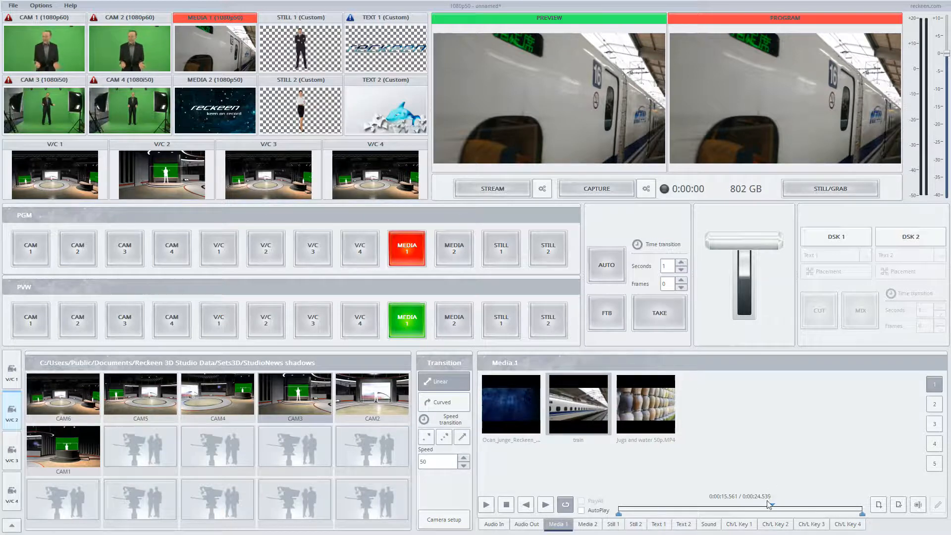
Scrub the train clip to about 11.3 s and advance it frame by frame to examine the footage
drag(773, 504, 731, 506)
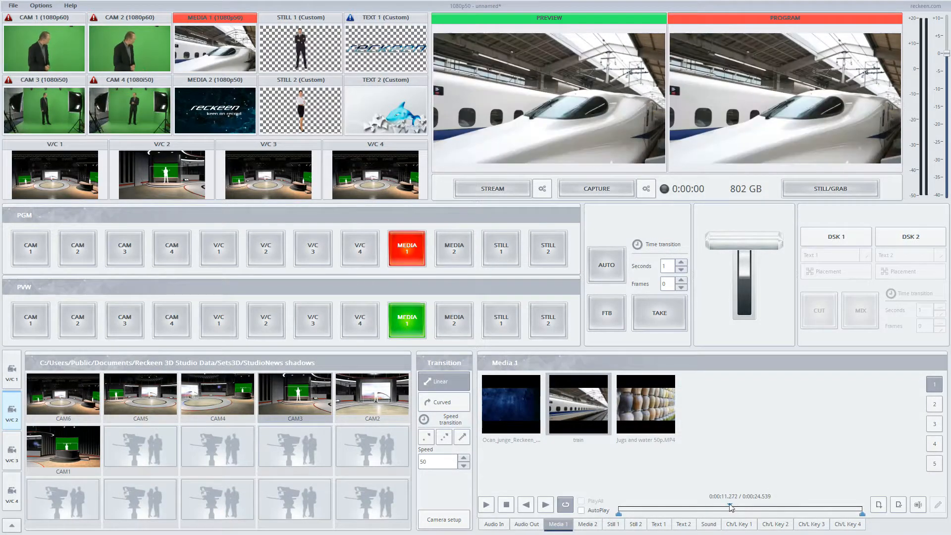
click(547, 505)
click(546, 506)
click(547, 505)
click(547, 506)
click(547, 505)
click(547, 505)
click(547, 505)
click(546, 505)
click(546, 505)
click(546, 505)
click(546, 505)
click(546, 506)
click(546, 505)
click(546, 506)
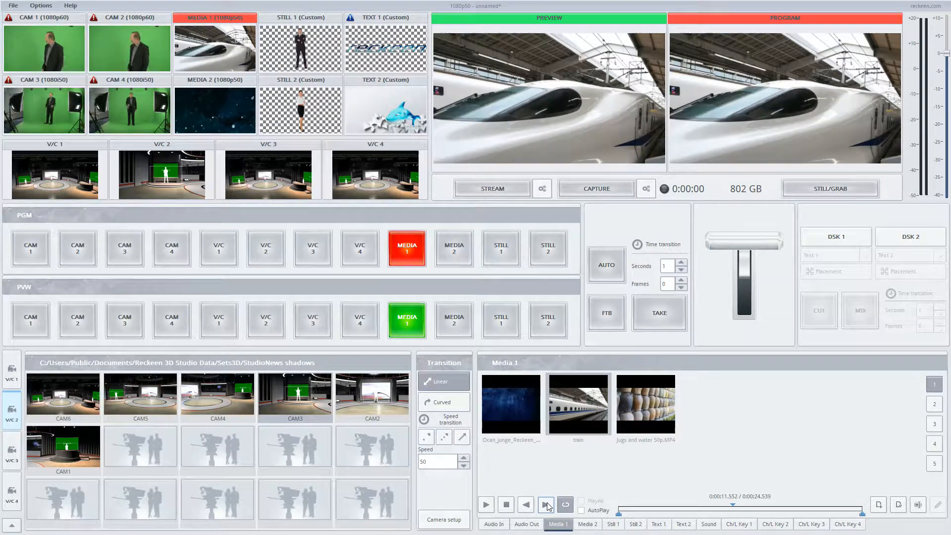
click(546, 506)
click(546, 505)
Step the train clip back frame by frame to about 11.2 s and mark its in point there
click(527, 506)
click(527, 505)
click(528, 505)
click(527, 505)
click(528, 506)
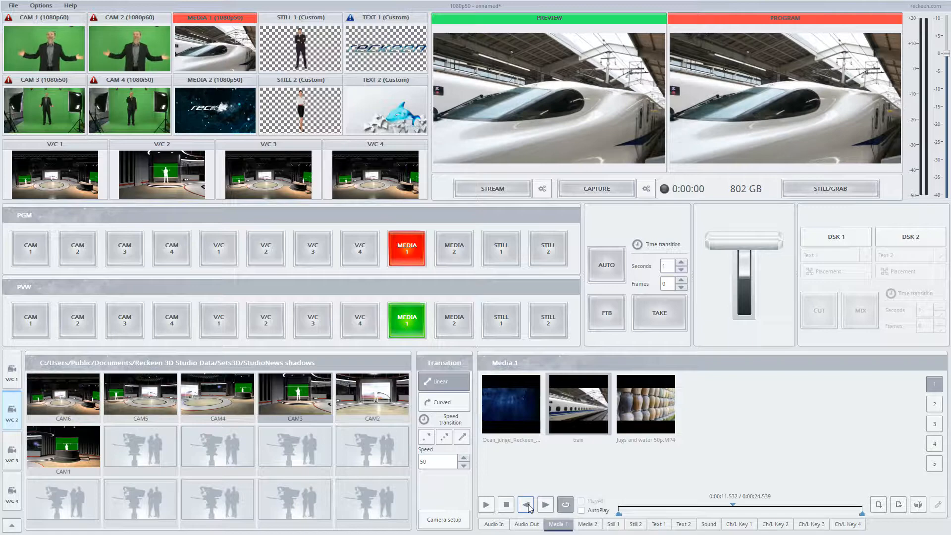
click(527, 506)
click(527, 506)
click(527, 505)
click(527, 505)
click(528, 505)
click(527, 506)
click(527, 505)
click(527, 506)
click(527, 506)
click(527, 506)
click(527, 506)
click(527, 506)
click(527, 506)
click(527, 505)
right_click(734, 508)
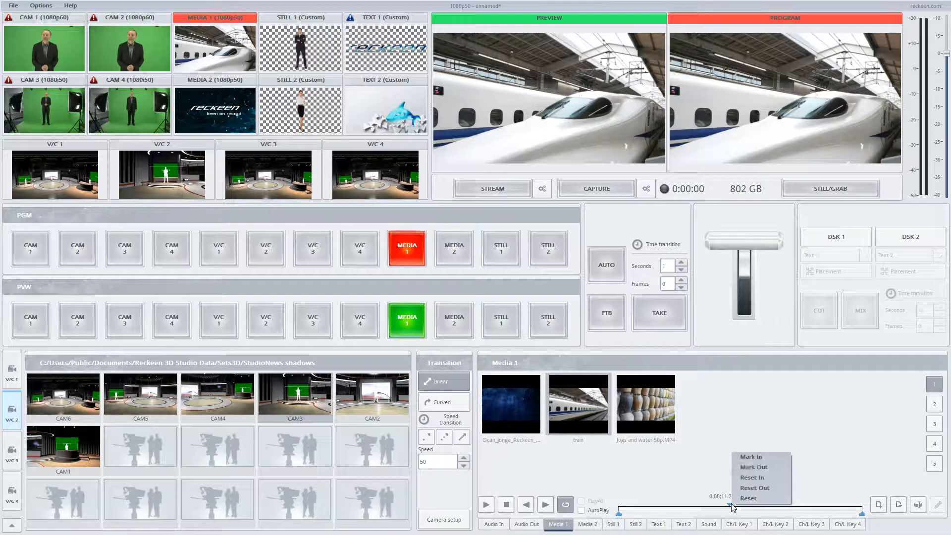
click(744, 456)
Advance the train clip frame by frame from its in point to about 11.5 s
click(552, 508)
click(553, 508)
click(552, 508)
click(552, 508)
click(552, 509)
click(553, 509)
click(552, 509)
click(552, 509)
click(552, 508)
click(552, 508)
click(552, 509)
click(552, 509)
click(552, 509)
click(552, 509)
click(552, 509)
click(552, 509)
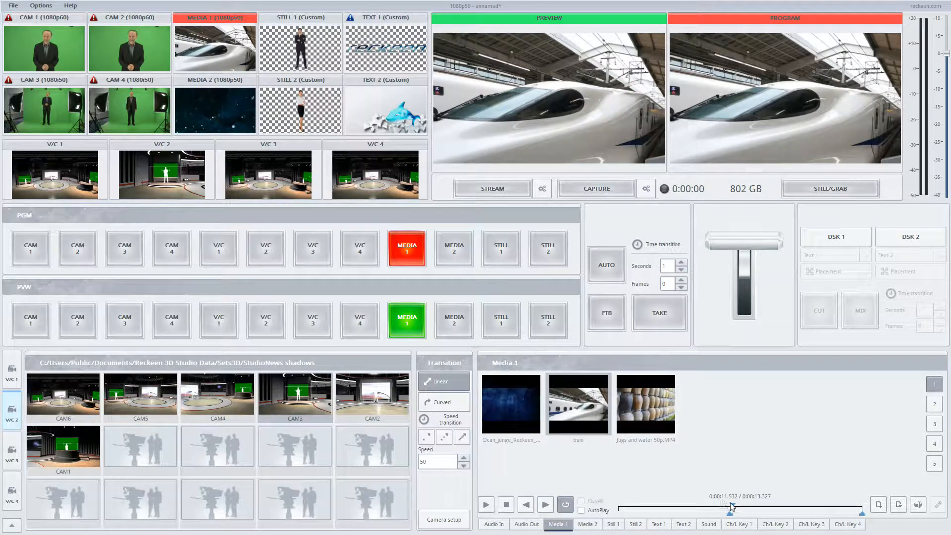
Scrub and step the train clip to 15.173 s and mark its out point there
drag(733, 505, 768, 505)
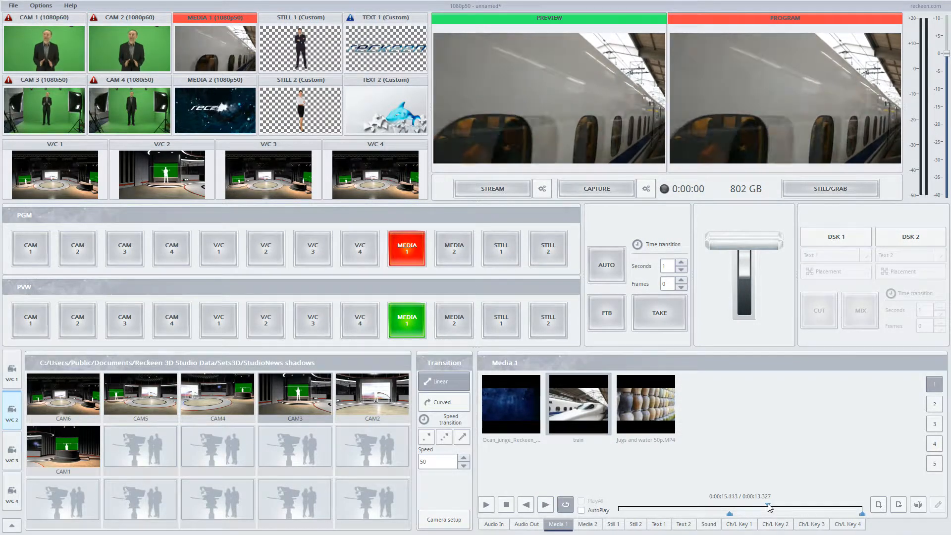
click(545, 506)
click(546, 506)
click(546, 506)
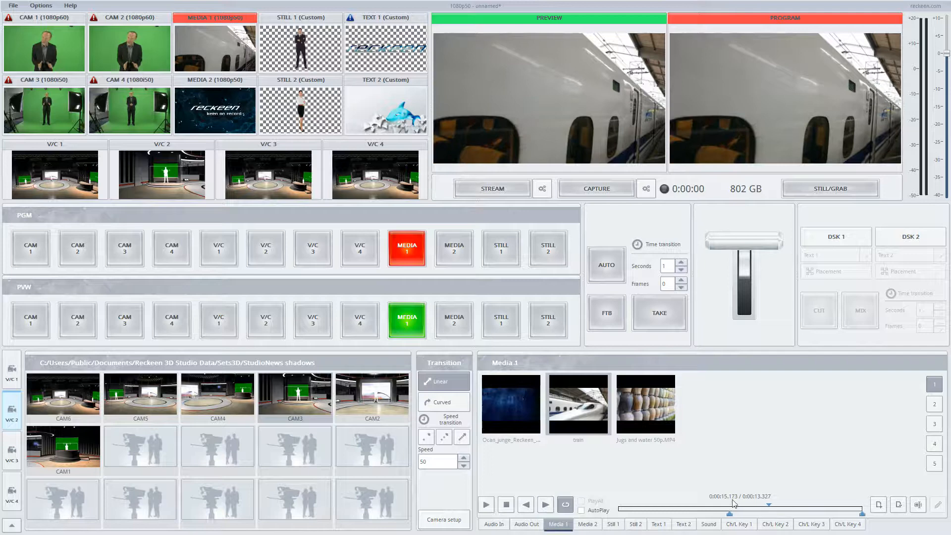
right_click(773, 509)
click(792, 473)
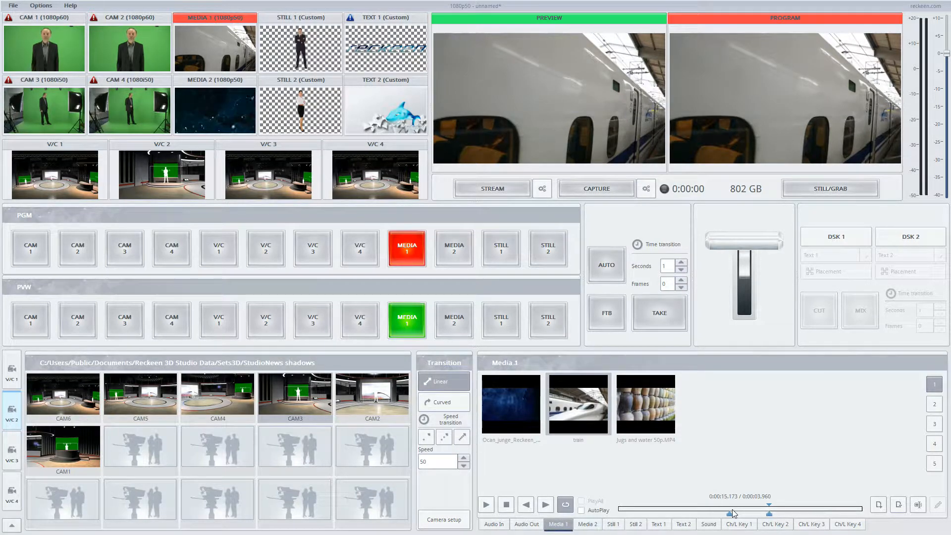
Play the trimmed train clip, turn looping off and enable AutoPlay for Media 1
click(486, 506)
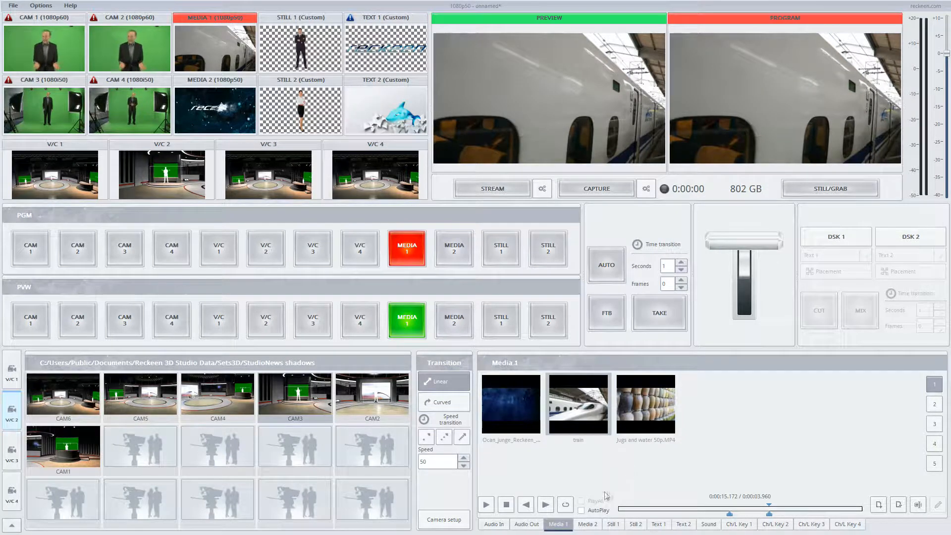
click(582, 511)
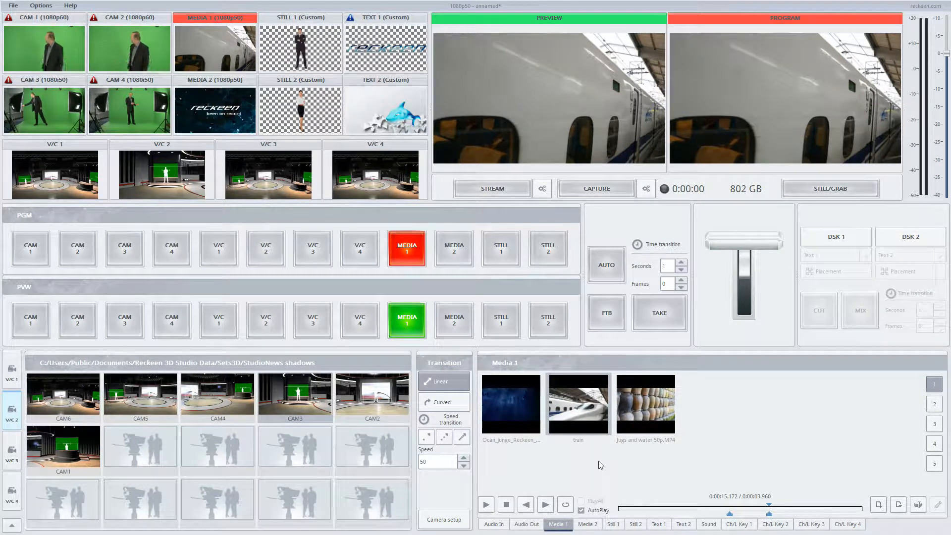
Put CAM 1 on preview and on program, keeping the Media 1 bin open
click(39, 324)
click(558, 524)
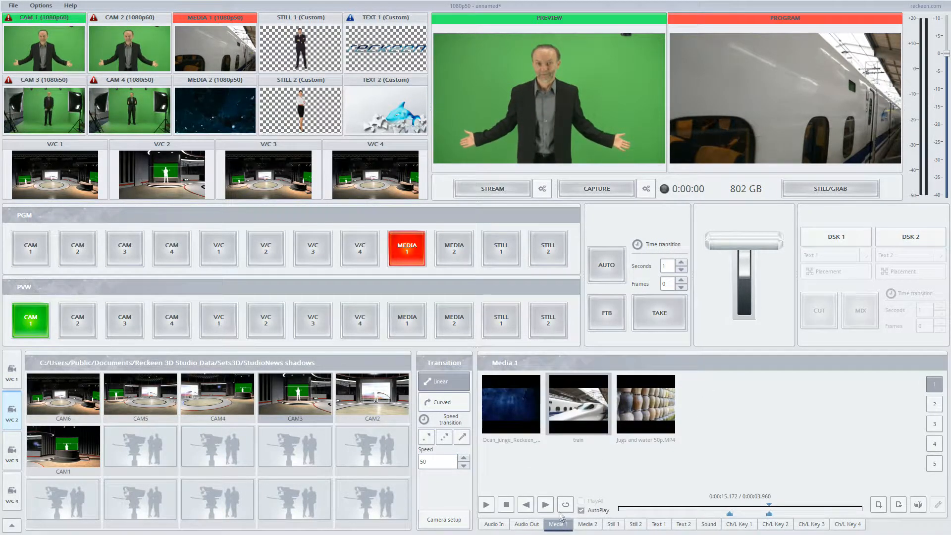
click(38, 241)
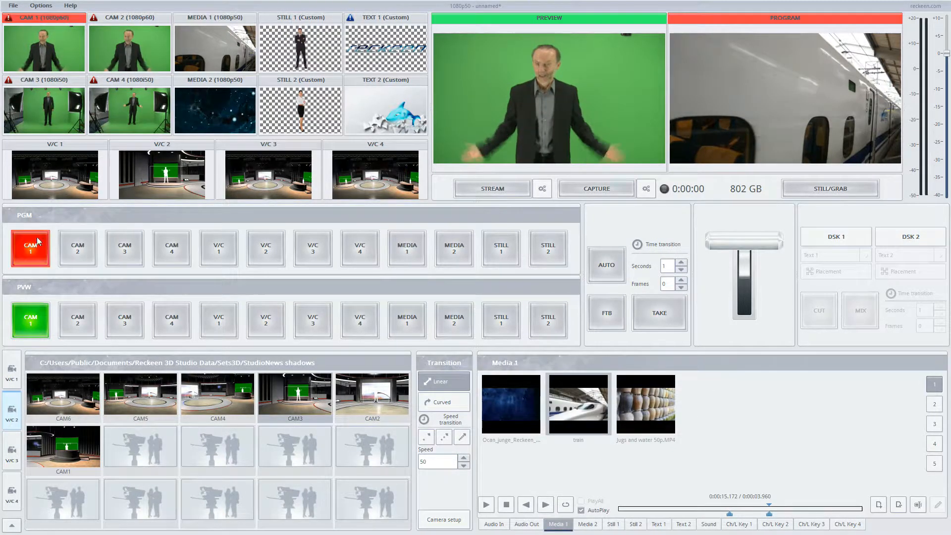
Cut the program between Media 1 and CAM 1 to test the train clip's AutoPlay, ending with V/C 1 on program
click(406, 251)
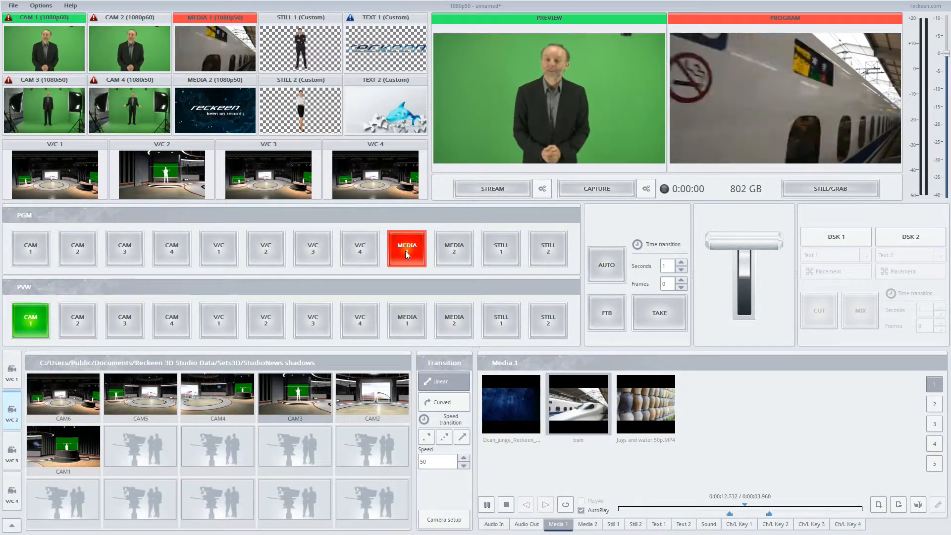
click(43, 253)
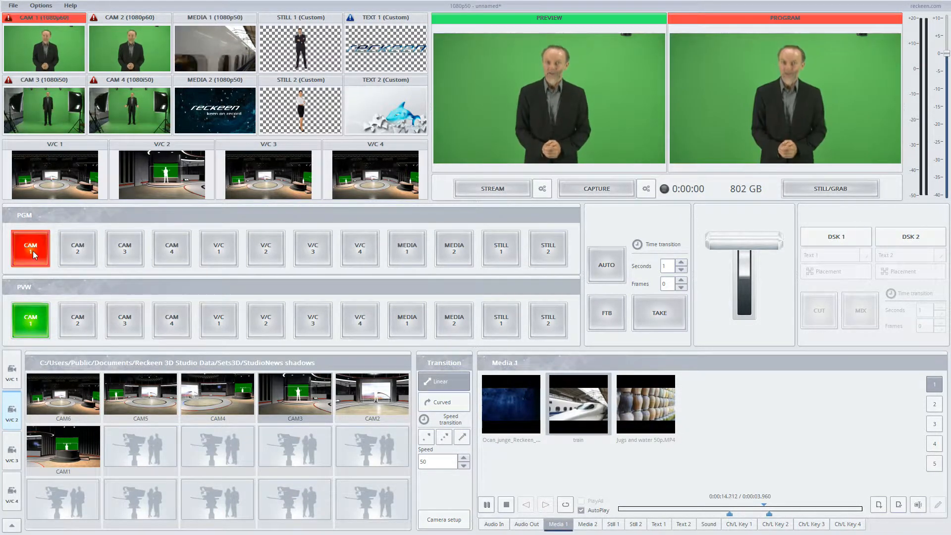
click(405, 248)
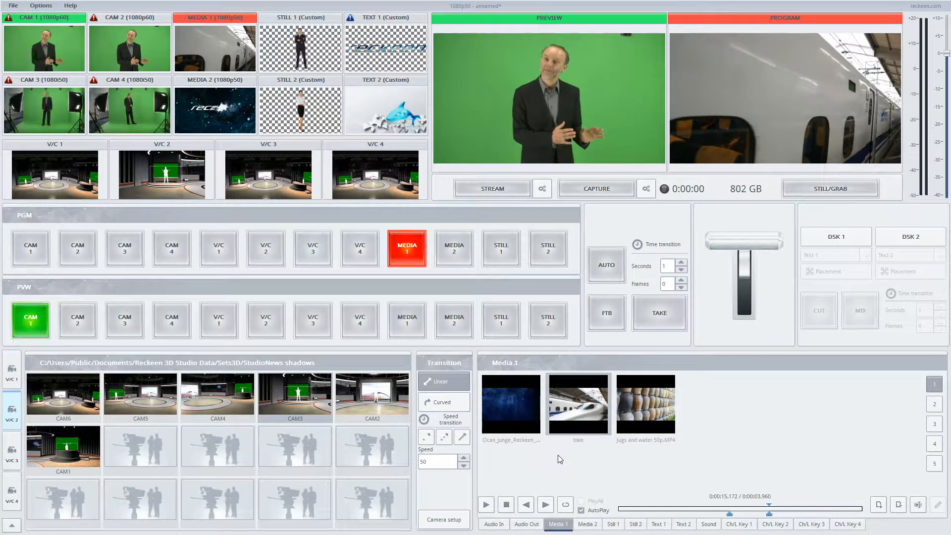
click(226, 256)
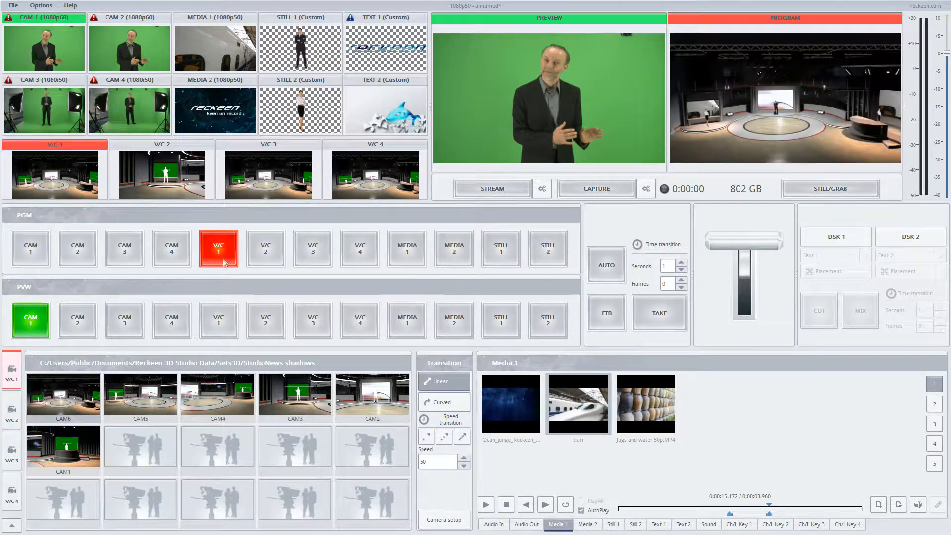
Put V/C 1 on preview and turn off its inputs A, B and C in the V/C 1 input assignment
click(223, 314)
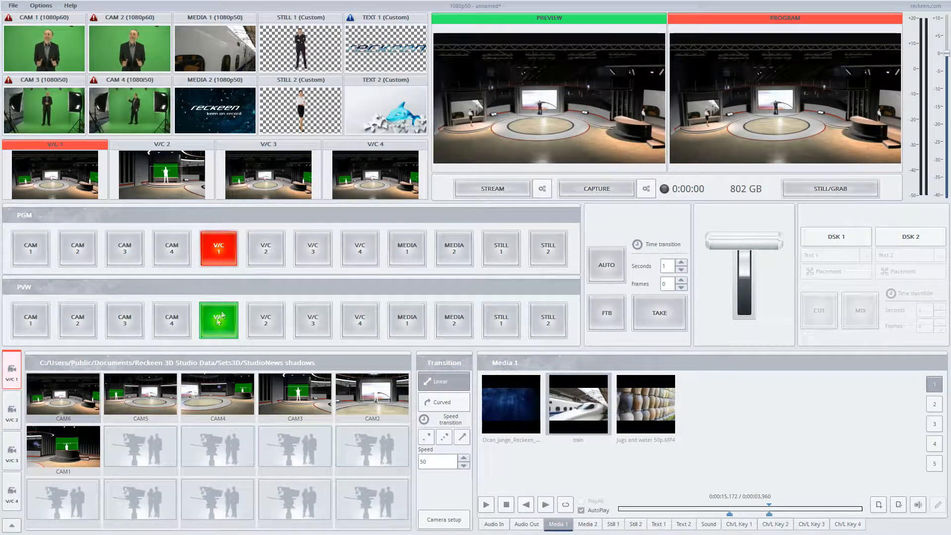
click(11, 525)
click(74, 392)
click(74, 431)
click(74, 470)
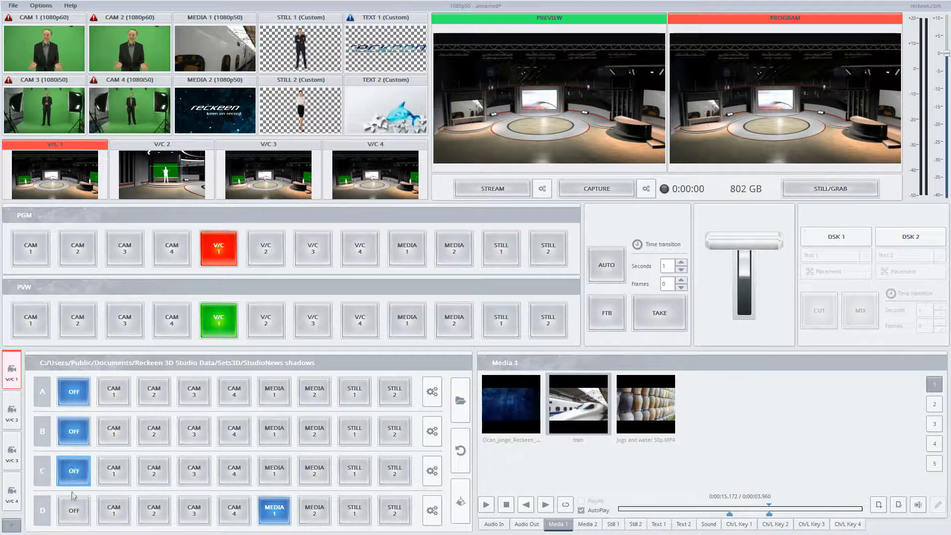
Switch V/C 1's input D off and back to Media 1 twice to test the AutoPlay of the train clip
click(74, 510)
click(280, 509)
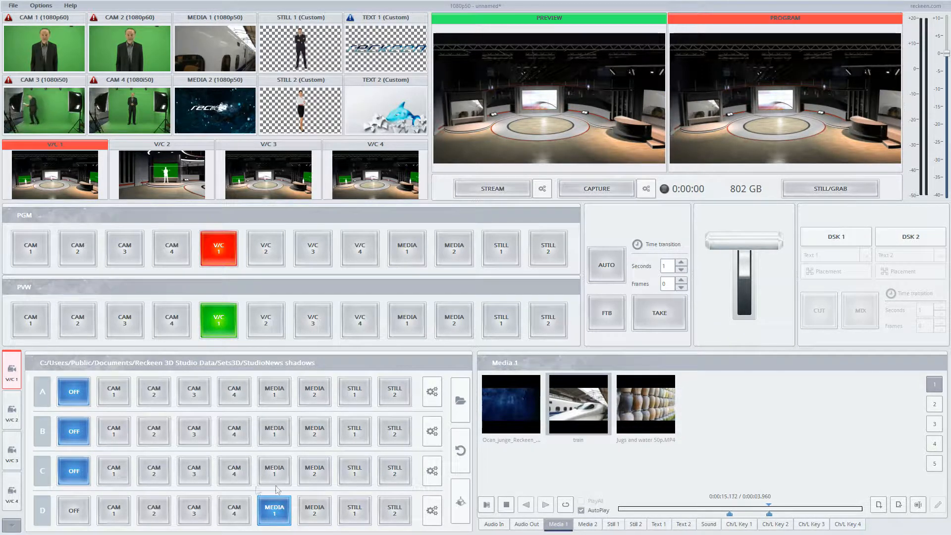
click(74, 510)
click(283, 512)
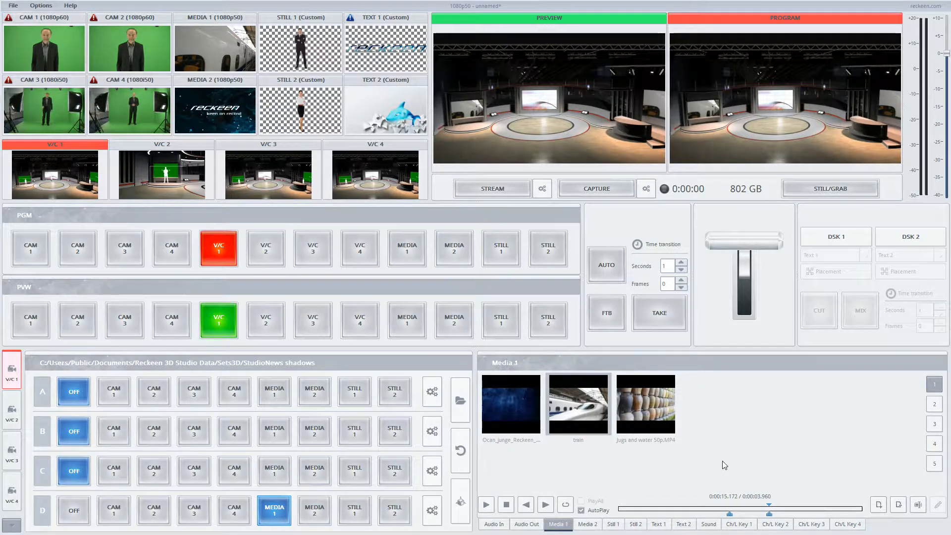
Stop Media 1 playback and change its playback option from AutoPlay to PlayAll
click(507, 505)
click(582, 502)
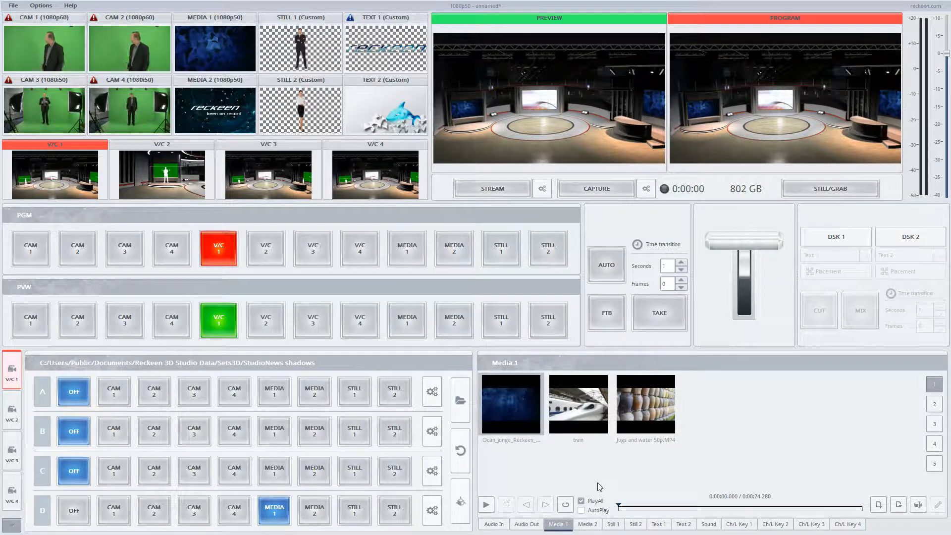
Load the first clip in the Media 1 bin and trim it with a later in point and an earlier out point
double_click(519, 406)
drag(619, 514, 675, 514)
drag(862, 514, 773, 514)
Load the jugs and water clip, set its in point at 5.180 s and shorten it to about 2.968 s with the out point
double_click(618, 414)
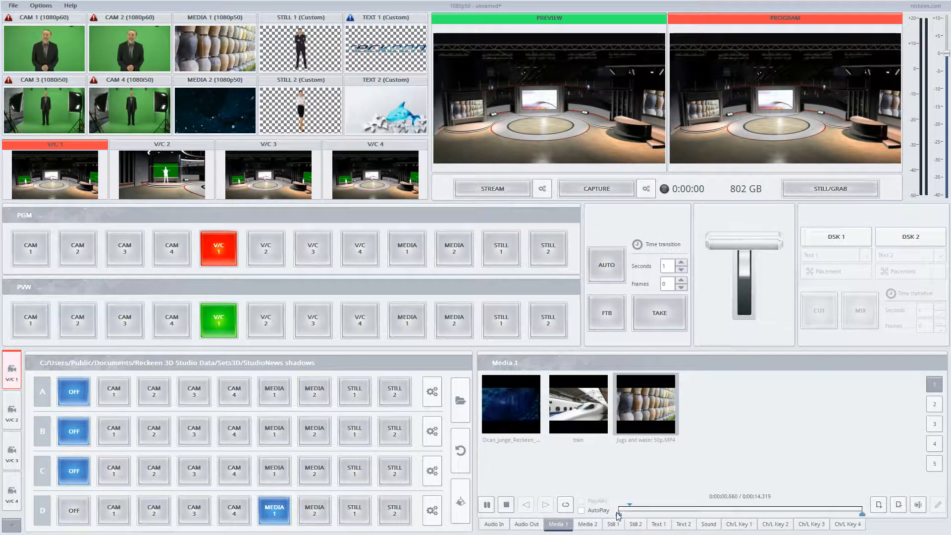
drag(627, 515, 706, 515)
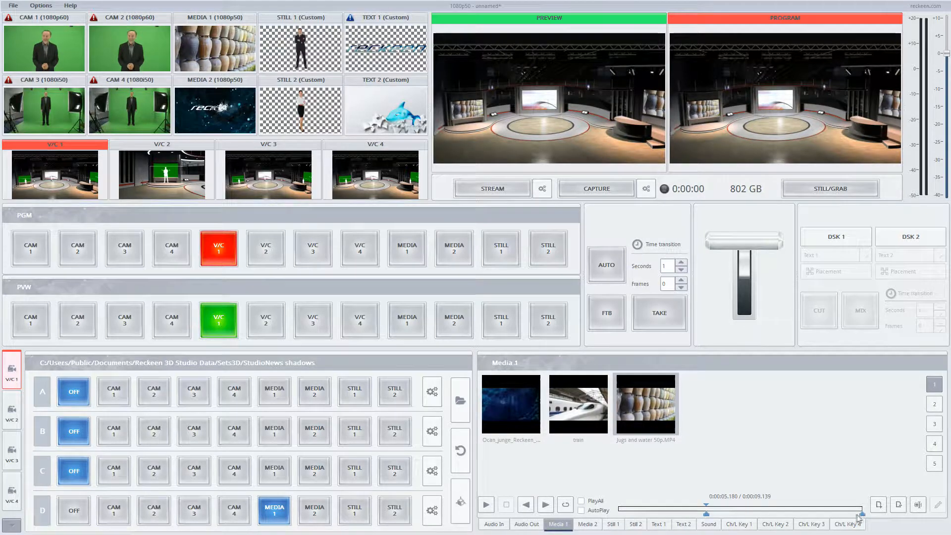
drag(846, 515, 757, 514)
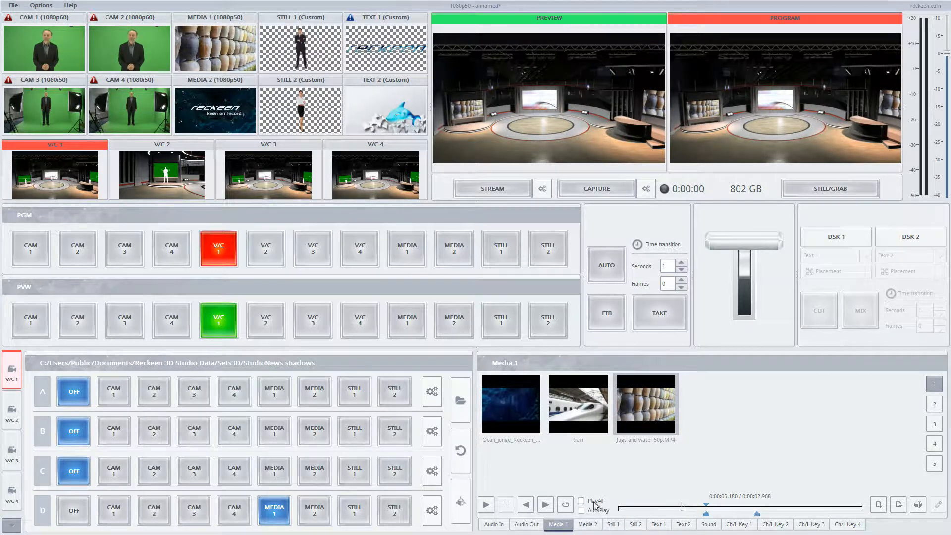
Enable PlayAll for Media 1 and play all the trimmed clips with Media 1 on both program and preview
click(593, 502)
click(488, 506)
click(404, 248)
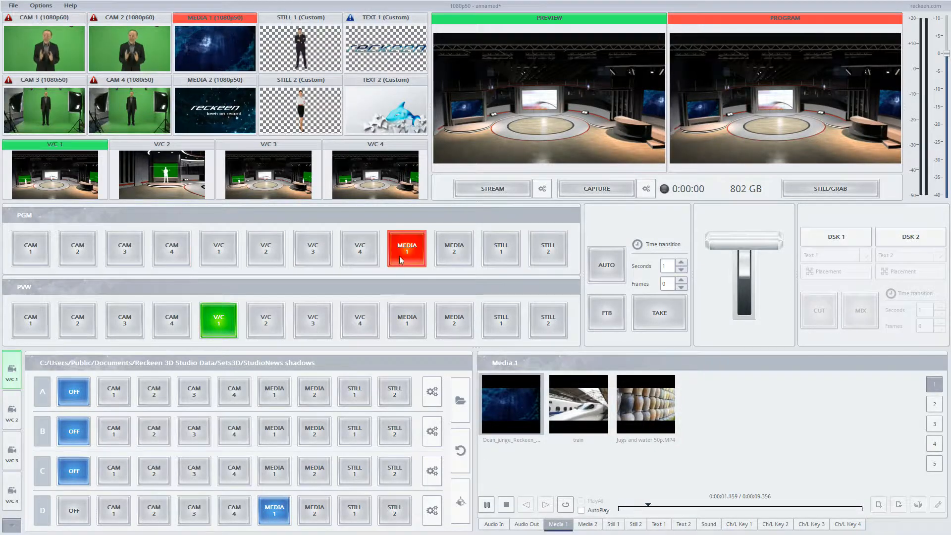
click(402, 317)
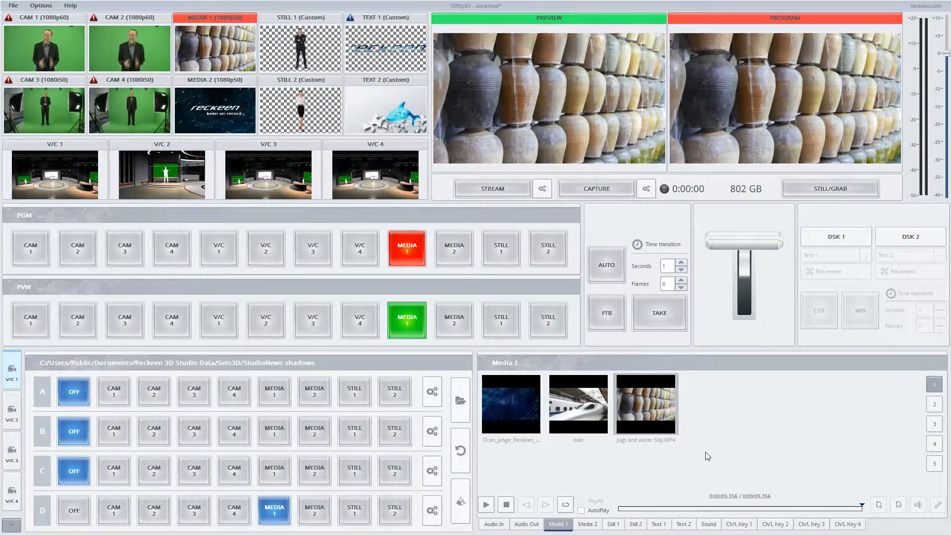
click(486, 504)
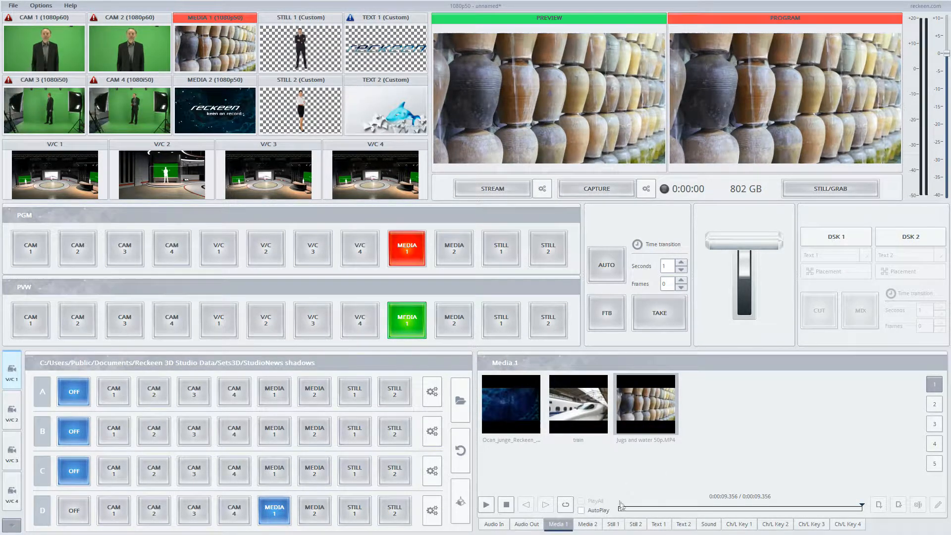
Open the Still 1 bin and set the playback time of Talent Man.png to 2 seconds
click(617, 525)
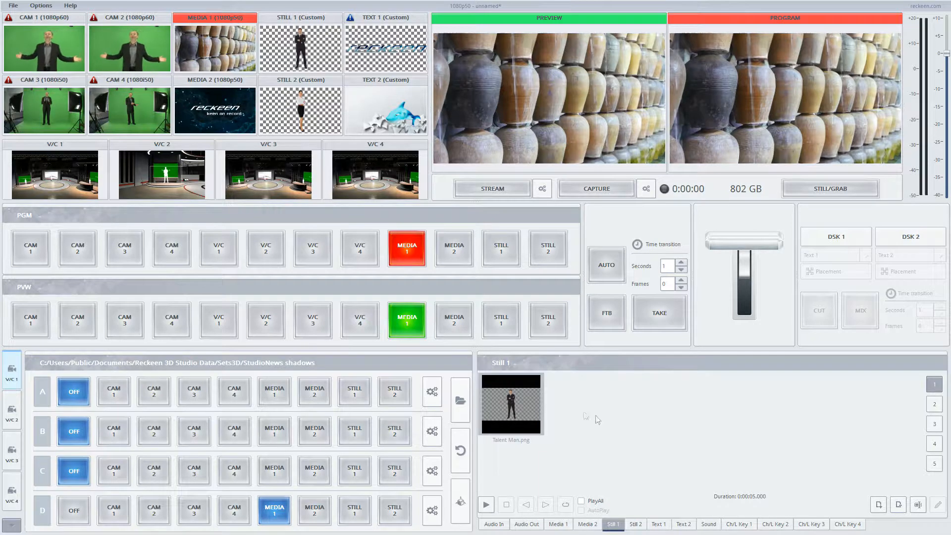
right_click(533, 402)
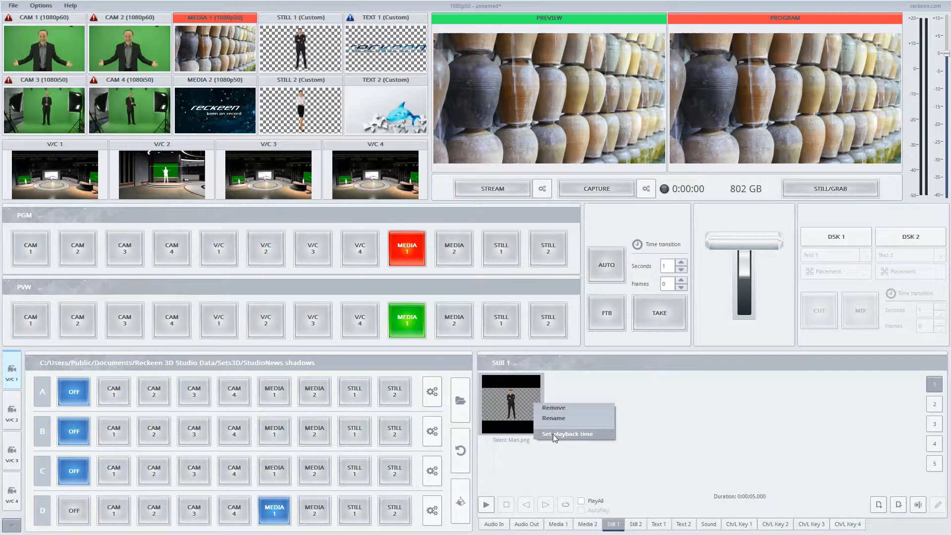
click(595, 434)
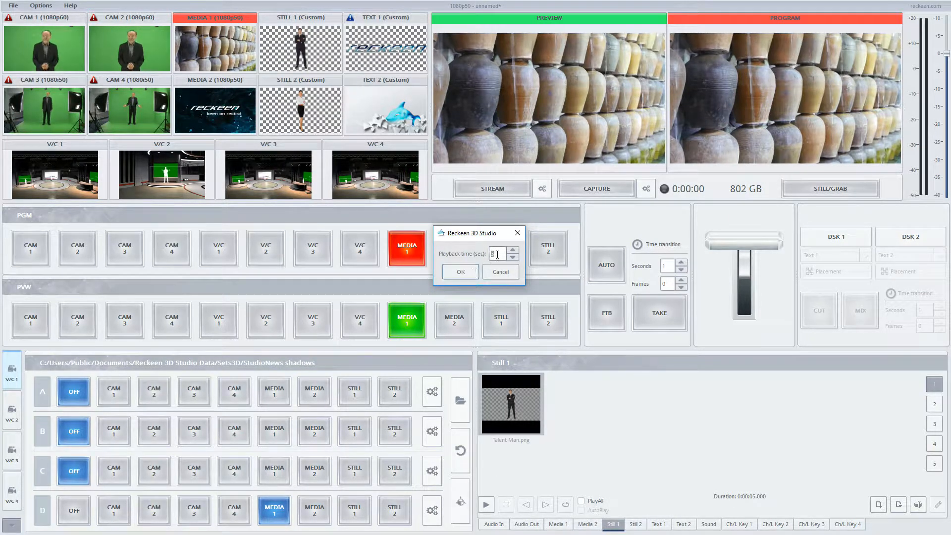
click(470, 272)
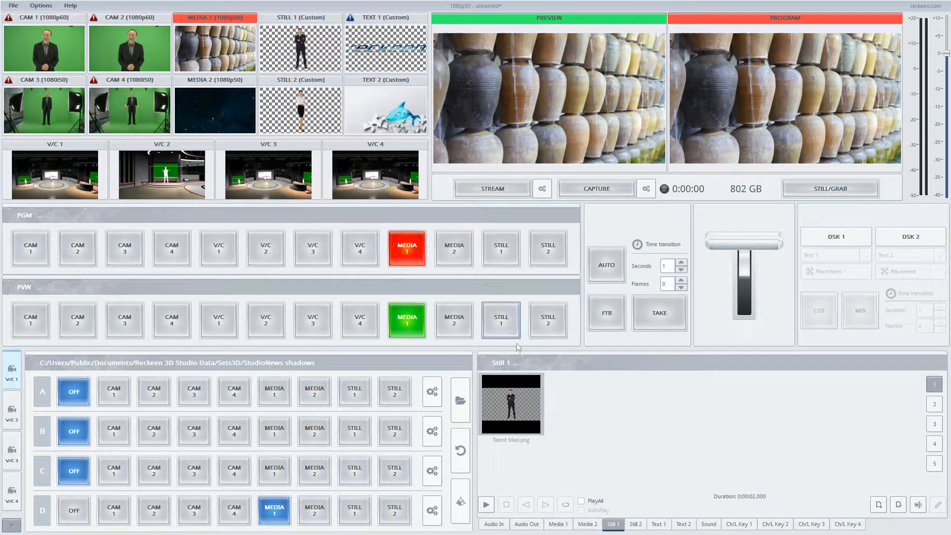
Add DSC01777.JPG from the Pictures/Animals folder to the Still 1 bin
double_click(595, 413)
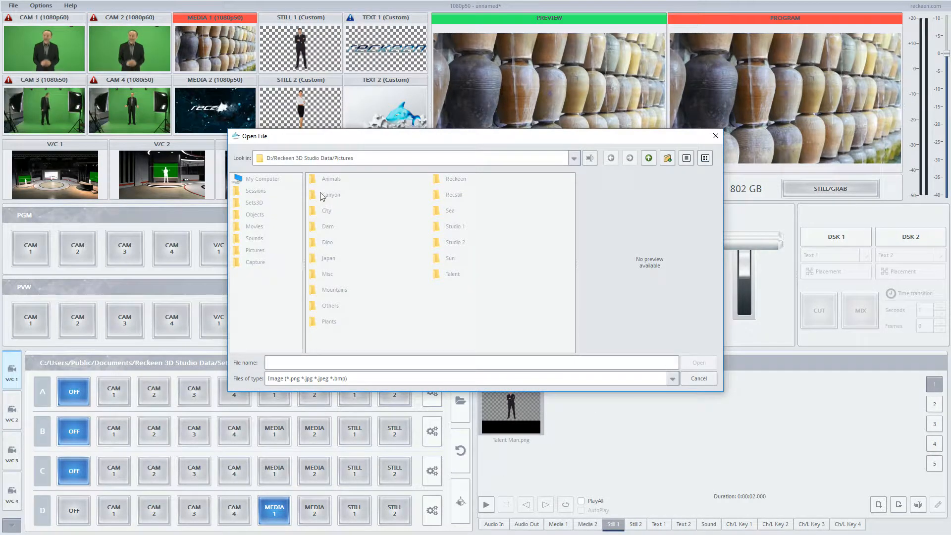
double_click(331, 180)
click(331, 180)
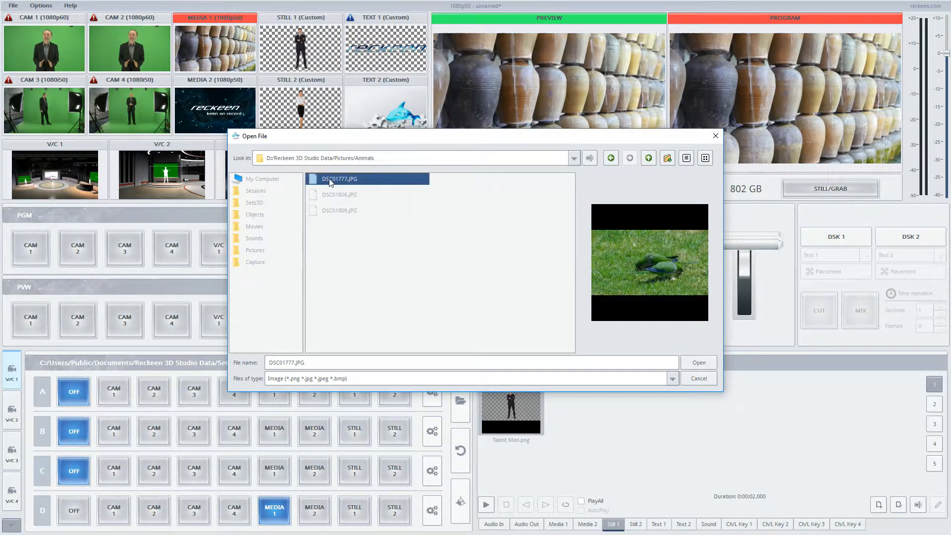
double_click(331, 181)
Set the playback time of DSC01777.JPG to 3 seconds
right_click(572, 414)
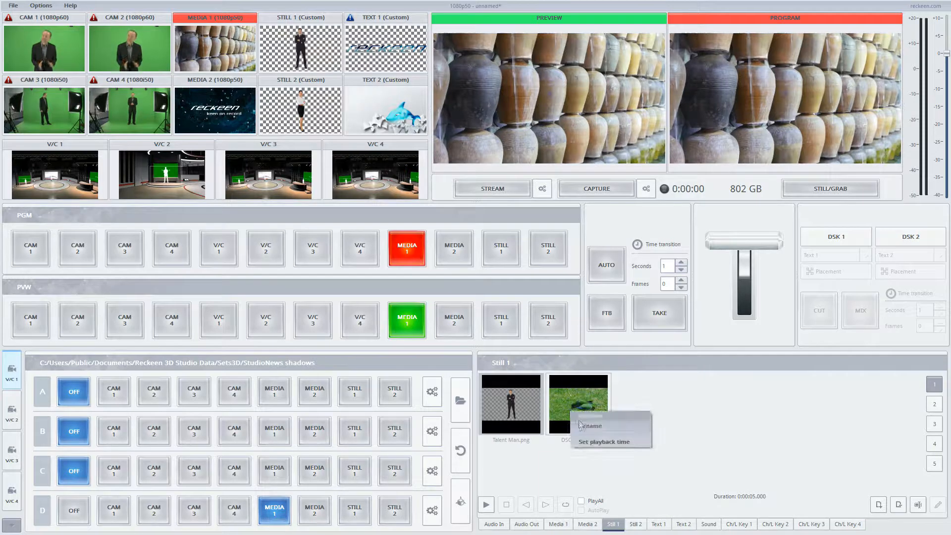
click(588, 442)
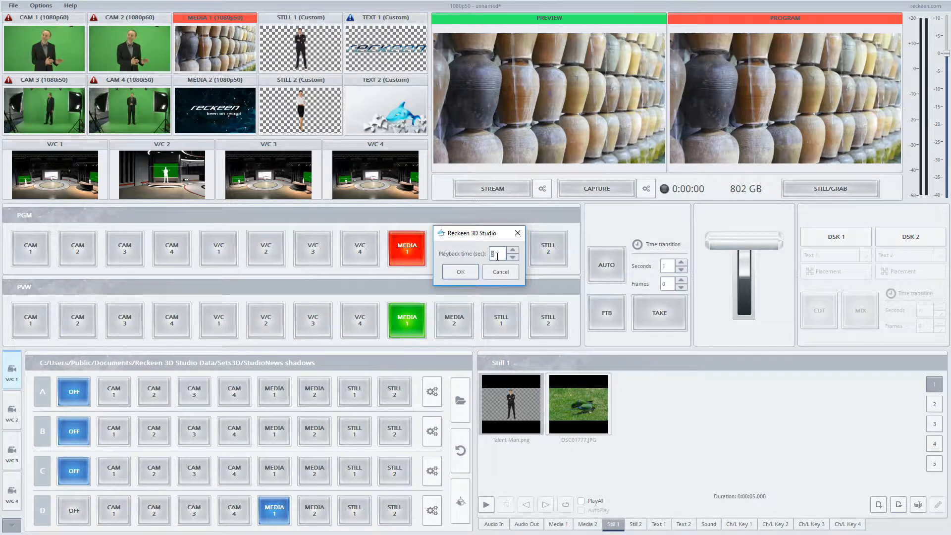
text(3)
click(469, 272)
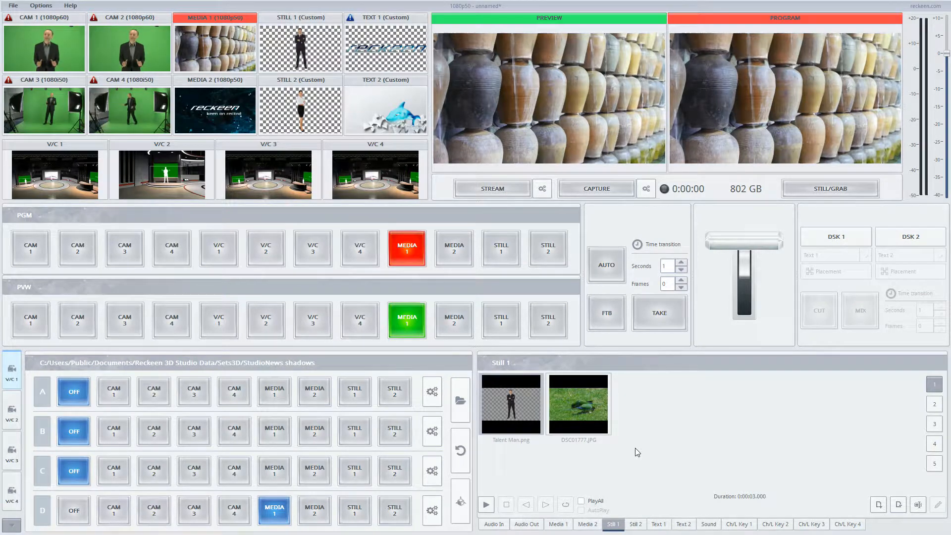
Enable PlayAll for the Still 1 bin and put Still 1 on both program and preview
click(583, 502)
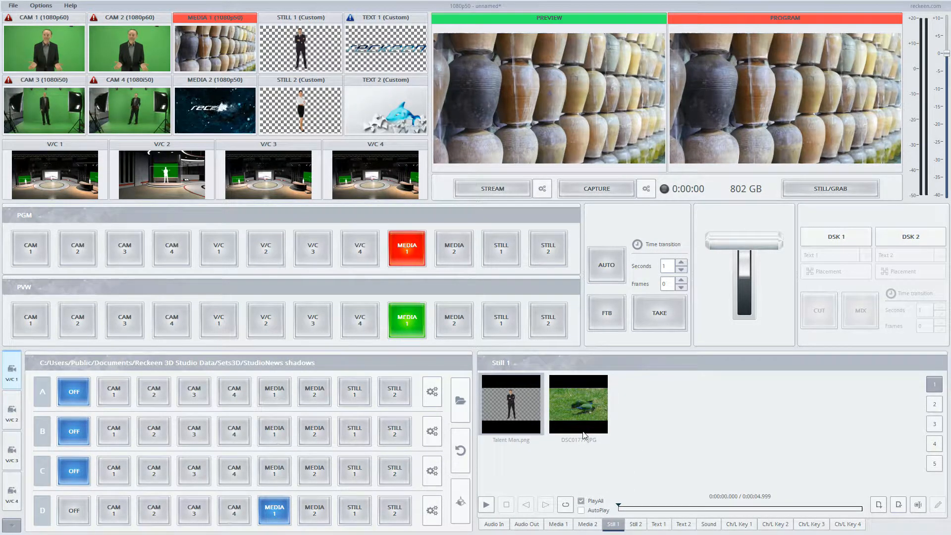
click(502, 250)
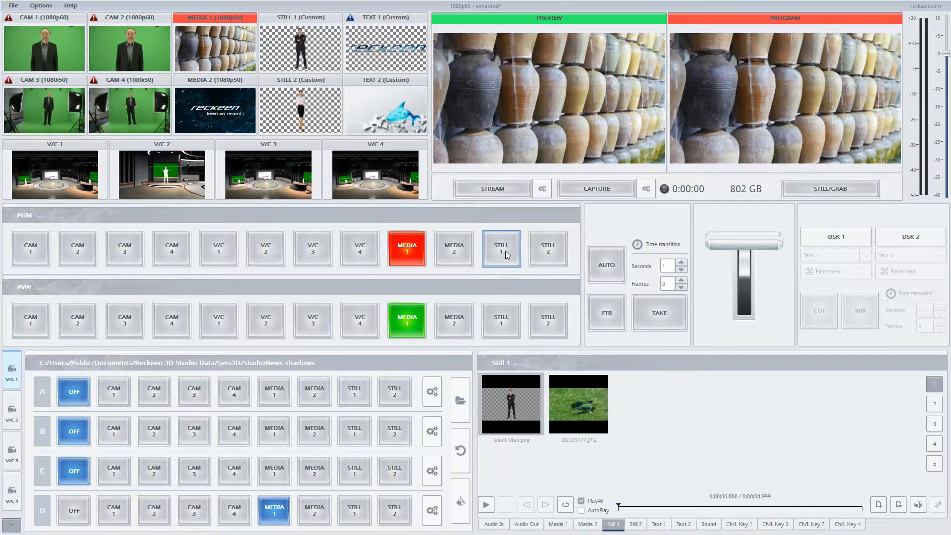
click(501, 319)
Play the full Still 1 image sequence and replay it, stop playback, and leave PlayAll enabled
click(487, 506)
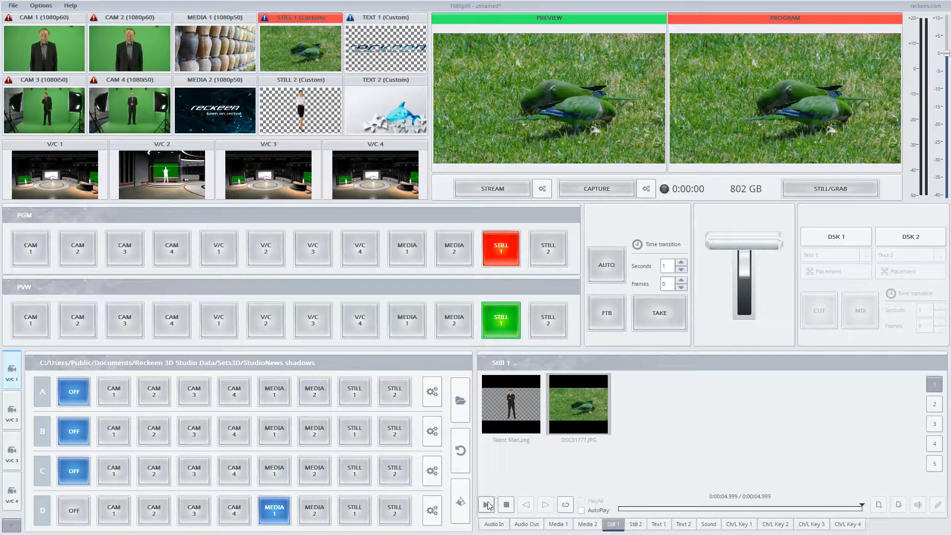
click(488, 506)
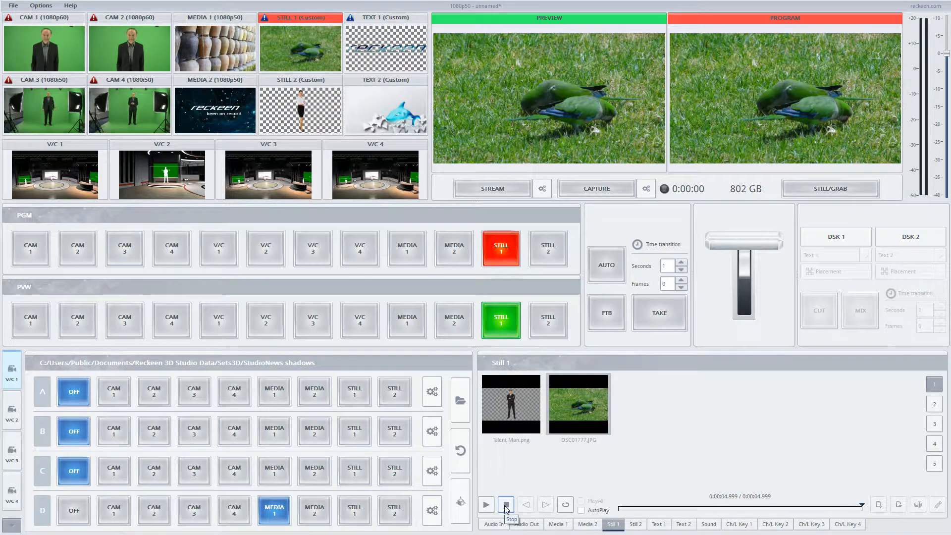
click(507, 505)
click(582, 501)
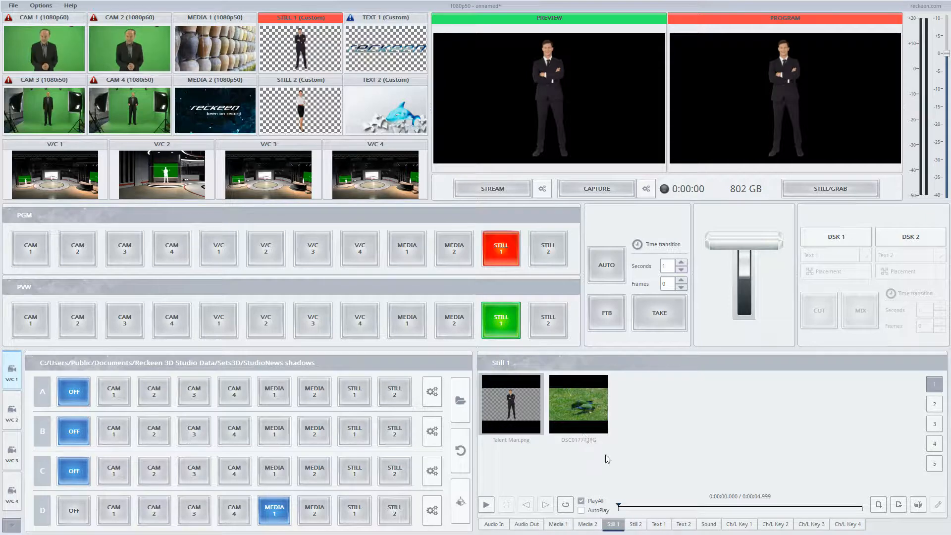
Set the image default playback time to 1 second in the general playlist configuration
click(50, 7)
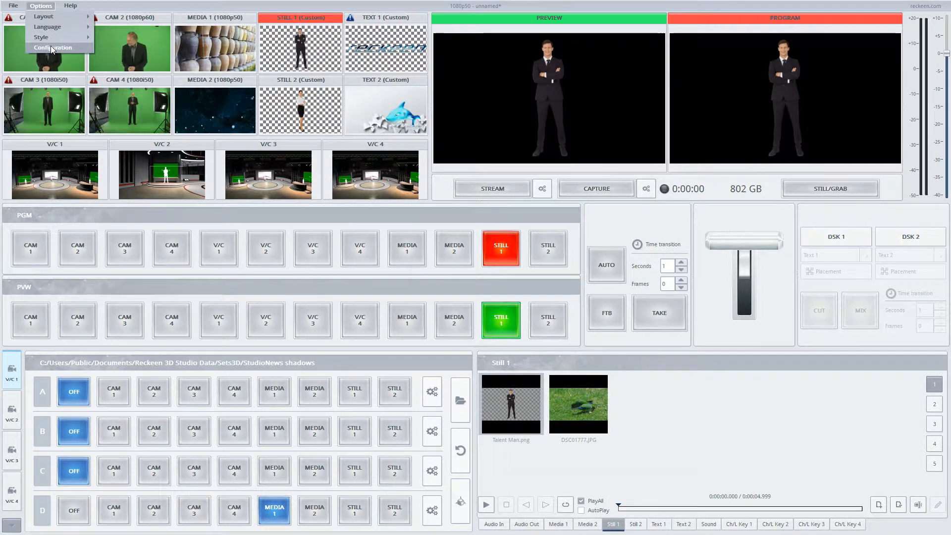
click(52, 48)
click(255, 338)
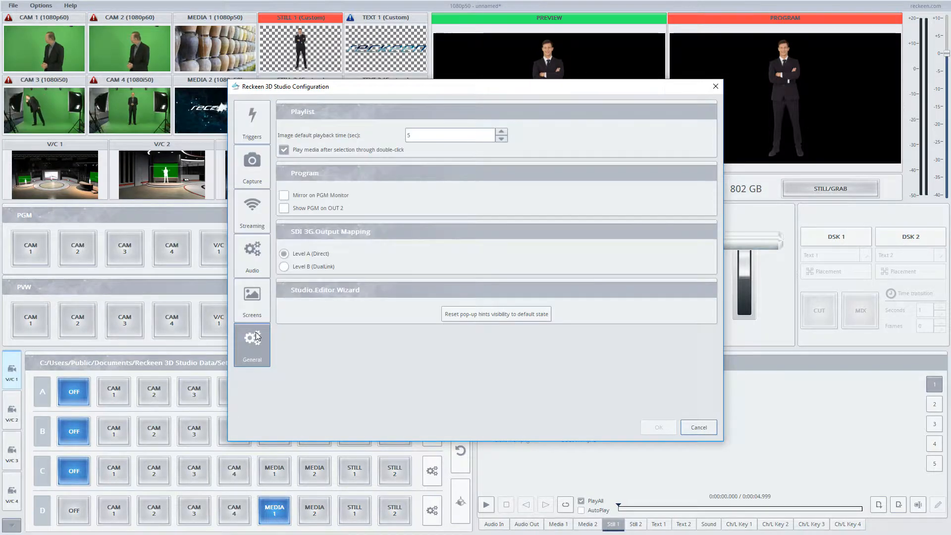
double_click(417, 133)
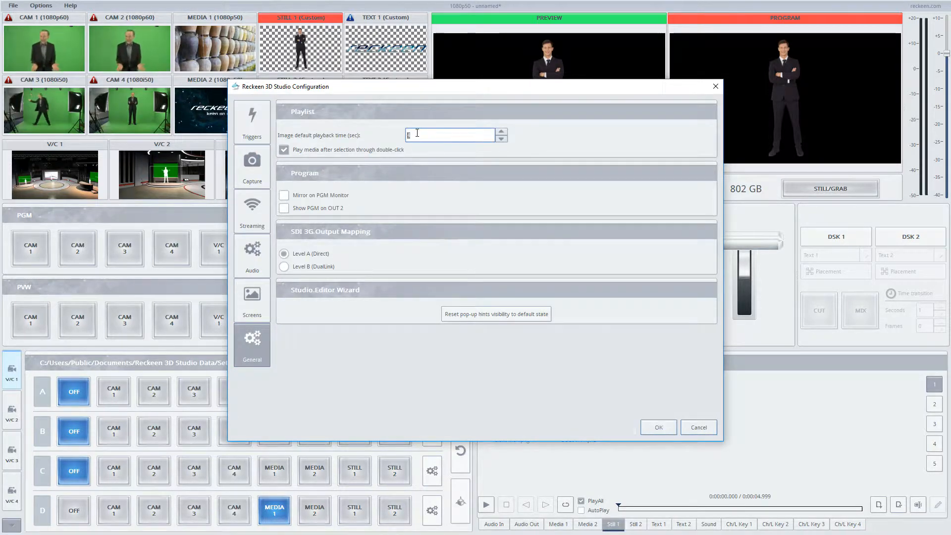
text(1)
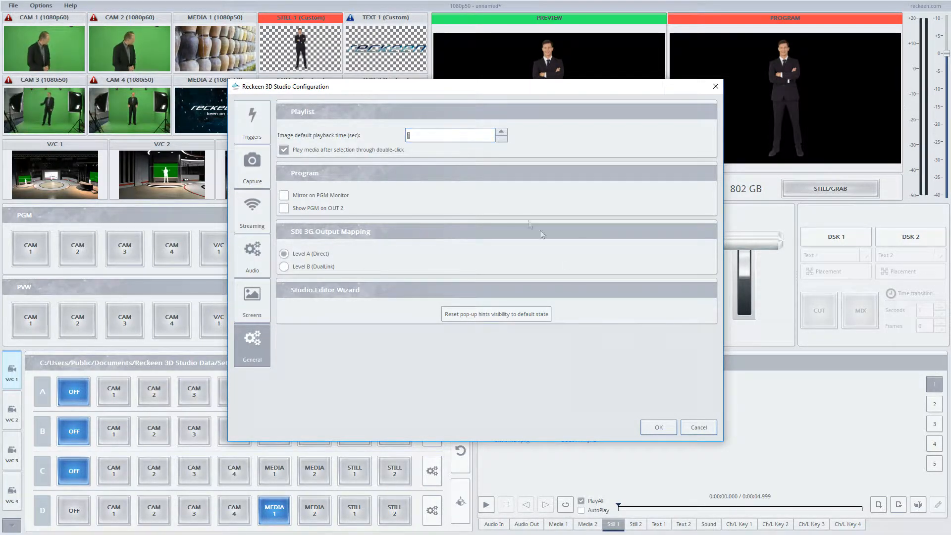
click(659, 426)
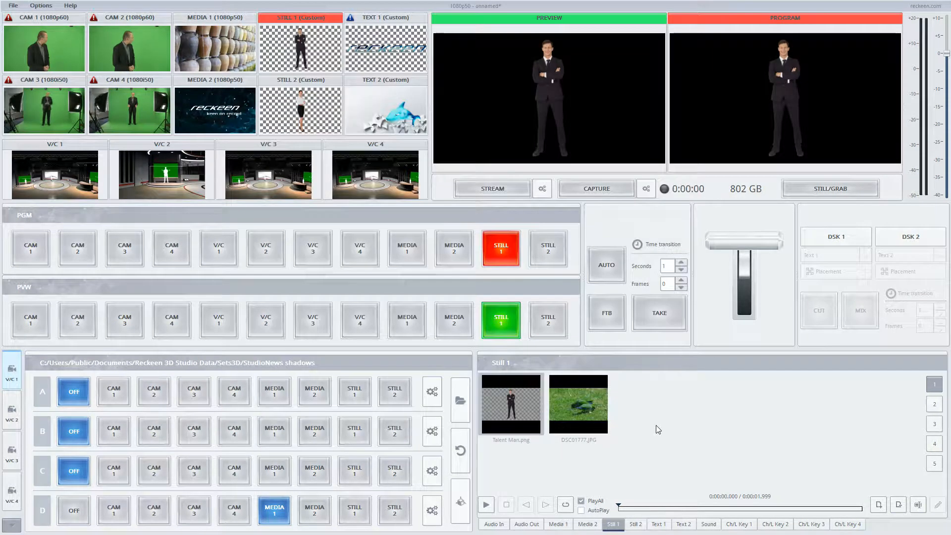
Add DSC01806.JPG from the Animals pictures folder to the Still 1 bin
double_click(644, 426)
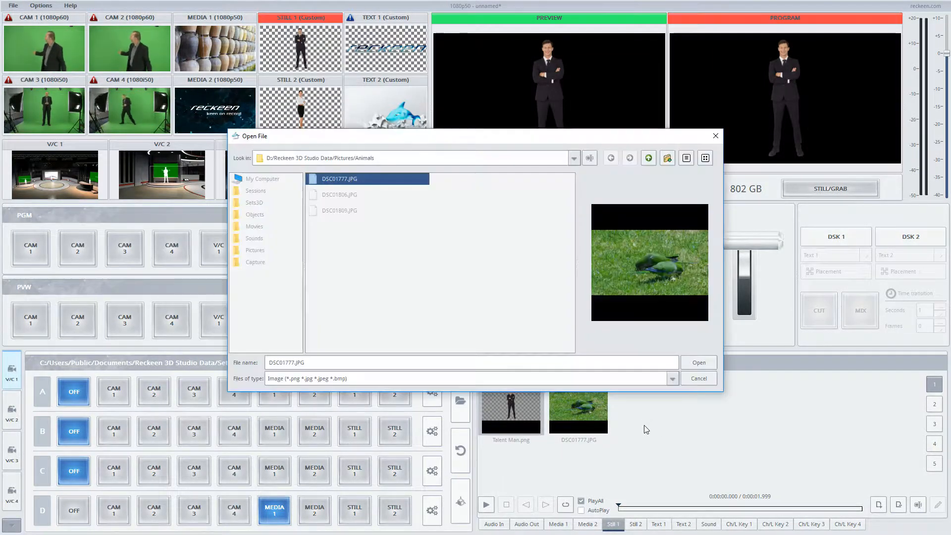
double_click(341, 194)
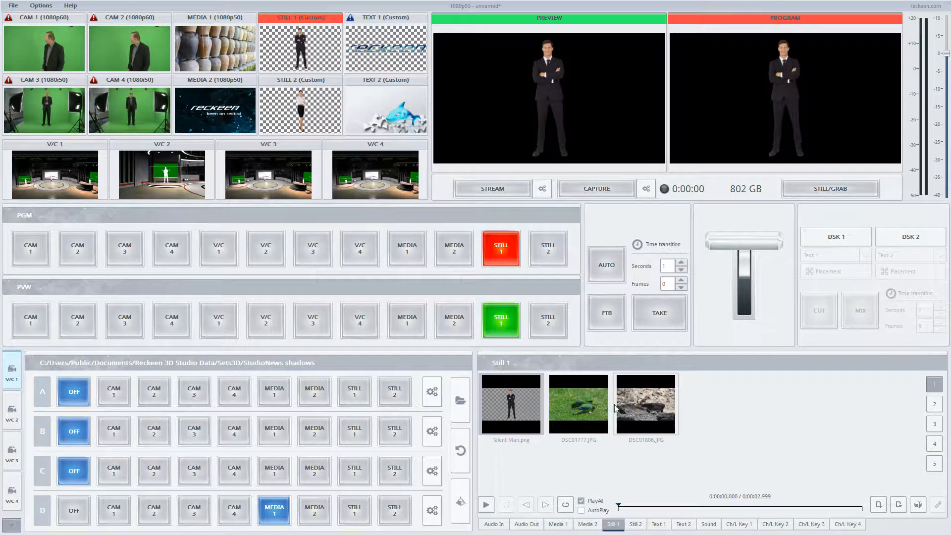
Check the individual playback times of DSC01806.JPG and DSC01777.JPG in the Still 1 bin and accept them
right_click(629, 405)
click(644, 422)
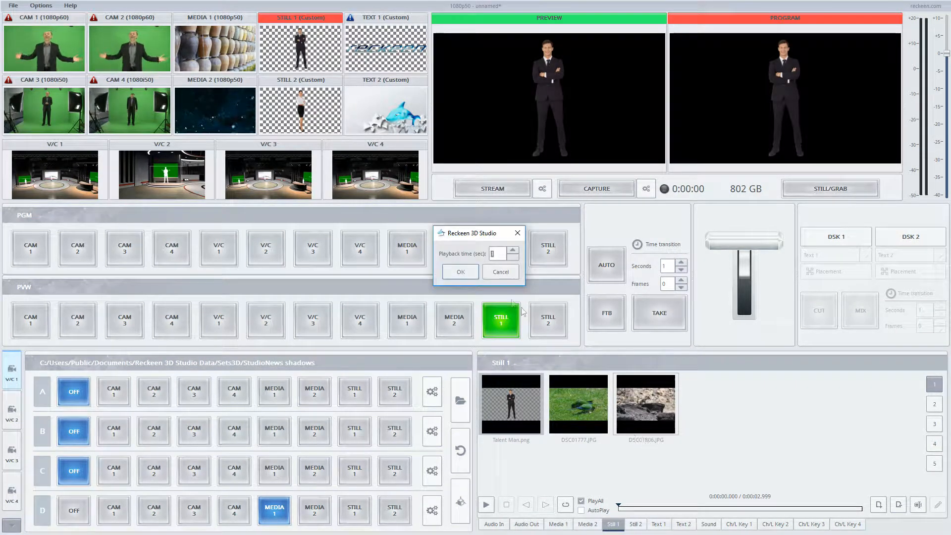
click(461, 272)
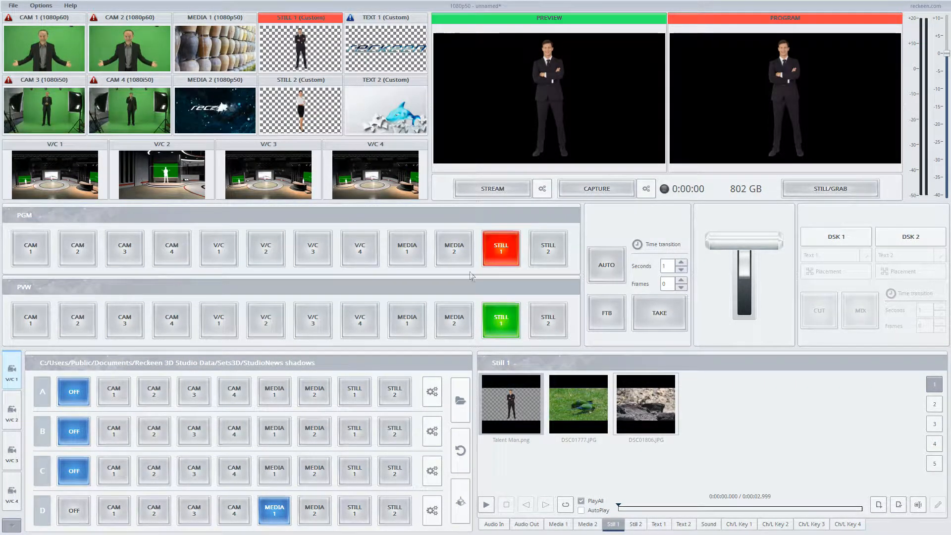
right_click(562, 390)
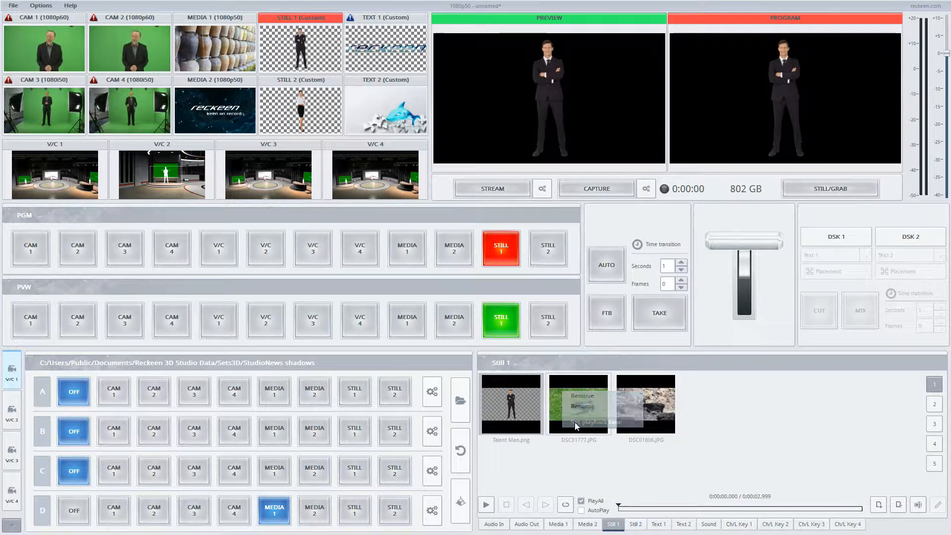
click(575, 422)
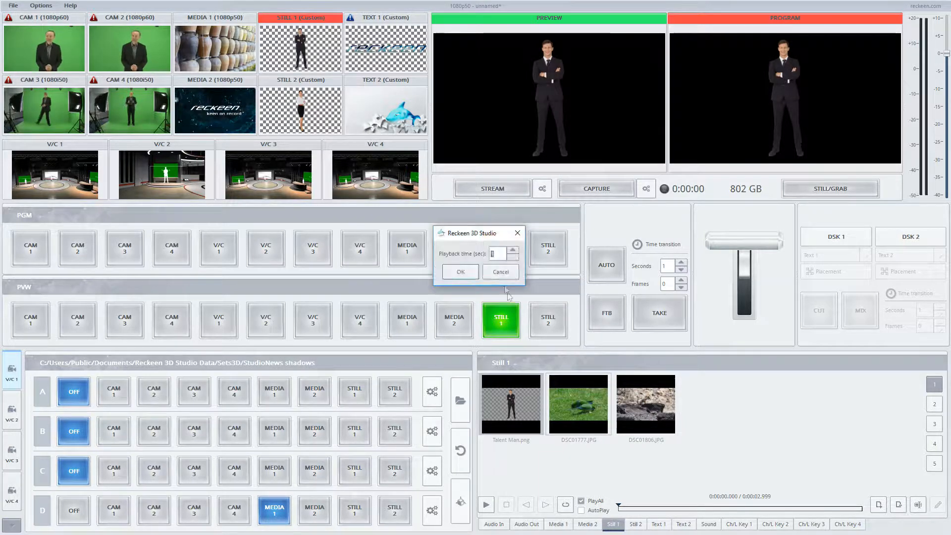
click(465, 273)
Play the full Still 1 image sequence, enable looping, and start the sequence again
click(487, 504)
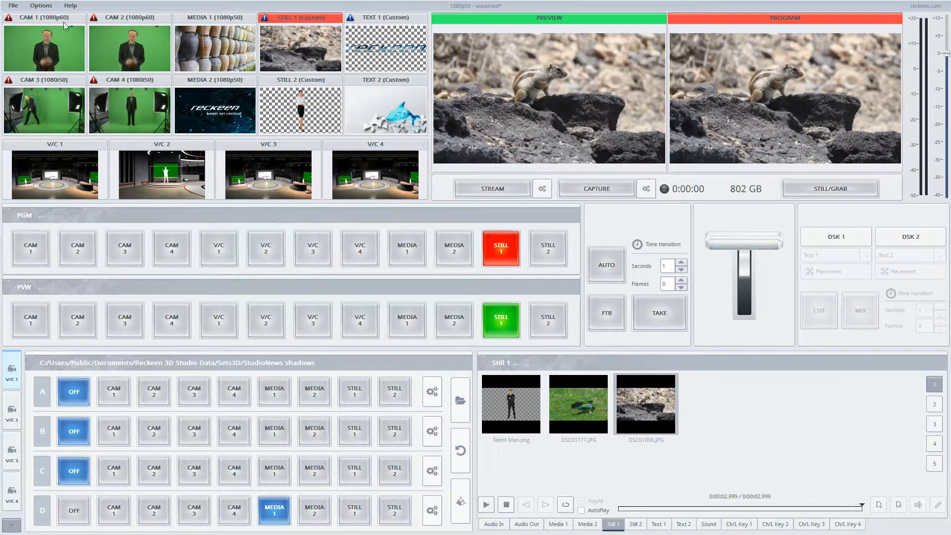
click(566, 505)
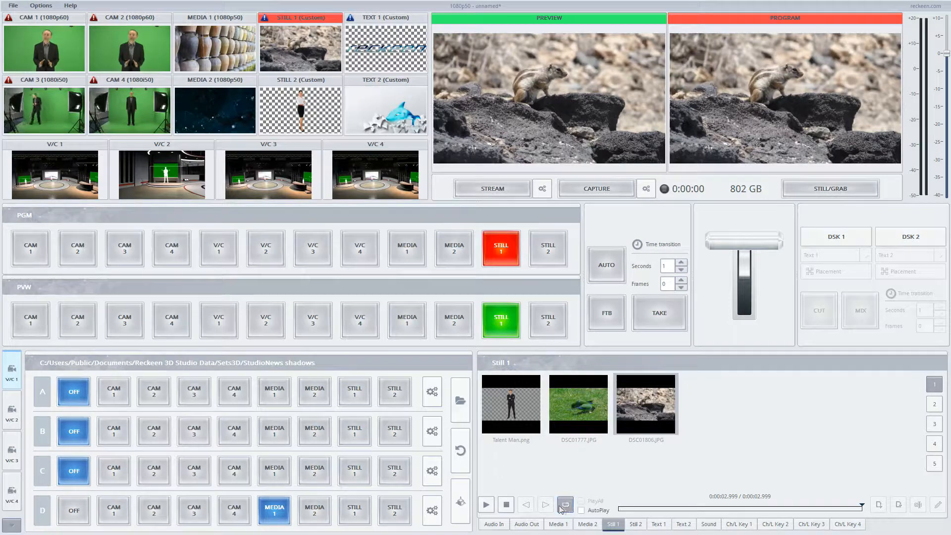
click(487, 505)
Set the image default playback time to 2 seconds in the general configuration, accept restarting Still 1, and stop its playback
click(41, 5)
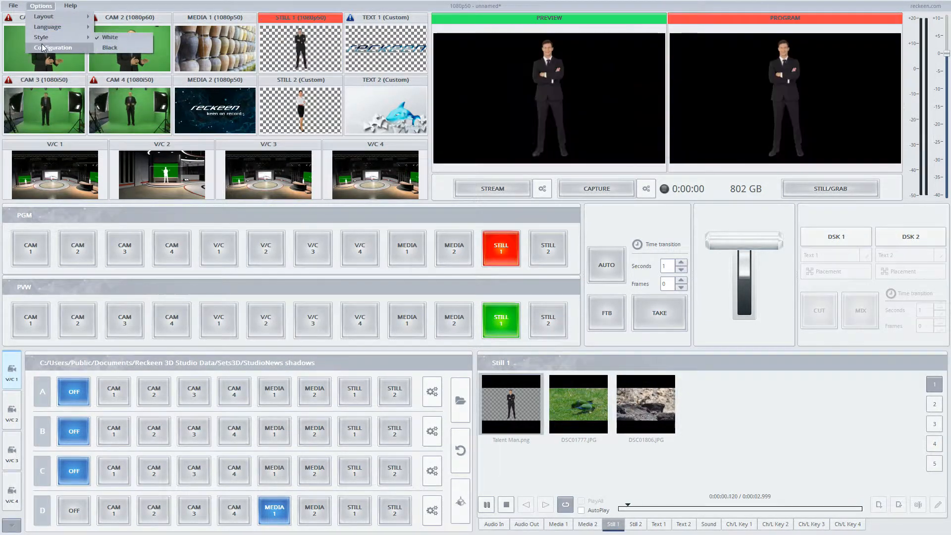
click(42, 48)
click(262, 330)
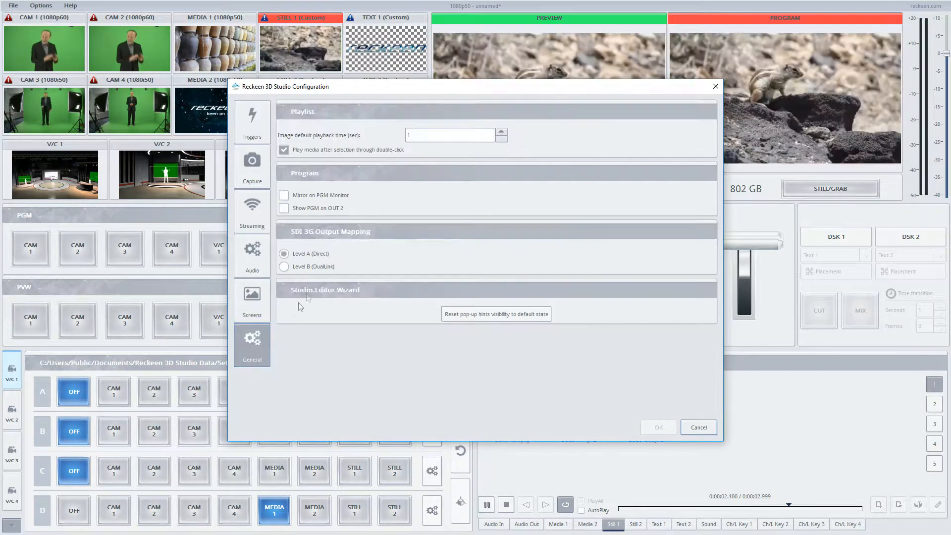
scroll(447, 136, up, 1)
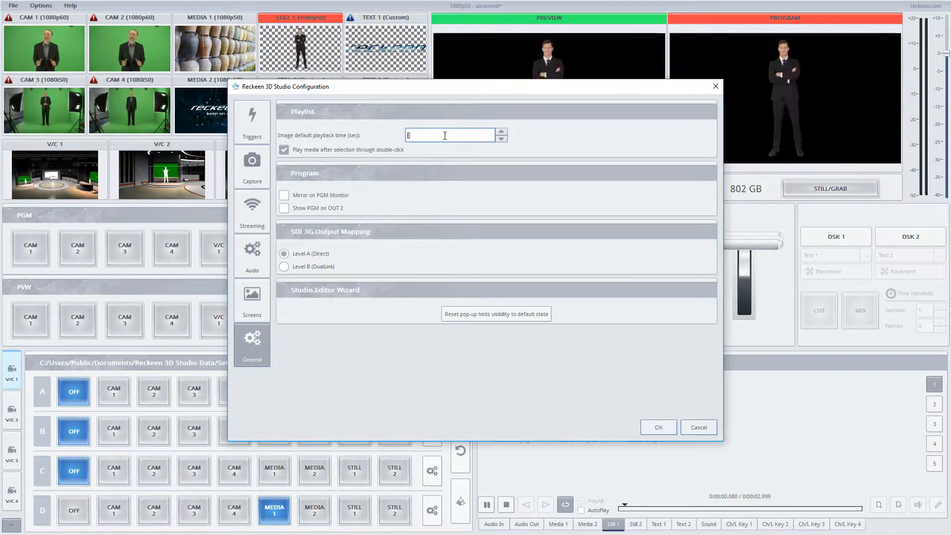
click(658, 427)
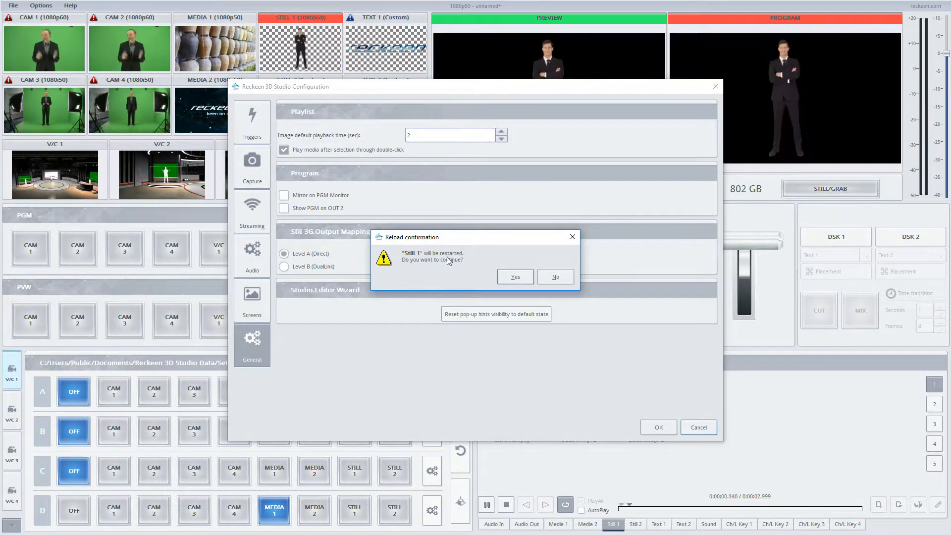
click(509, 277)
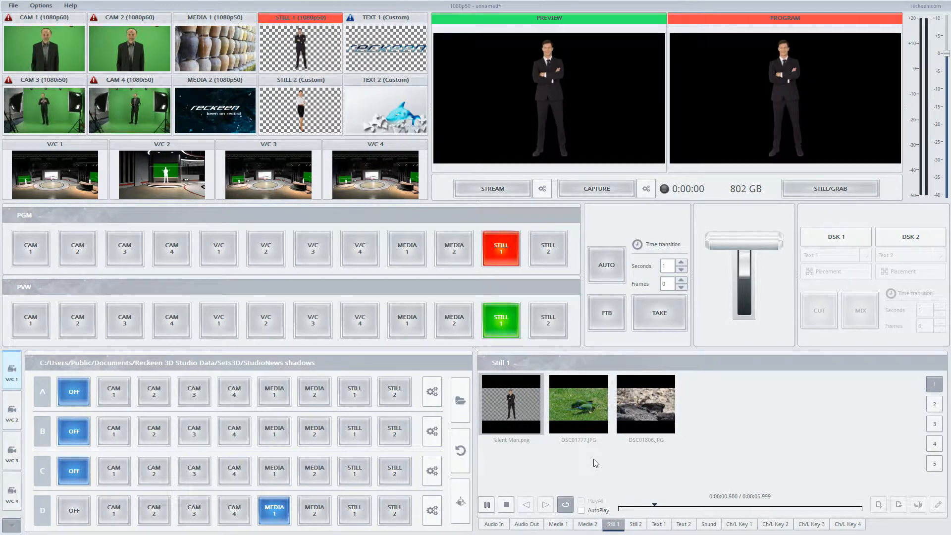
click(506, 505)
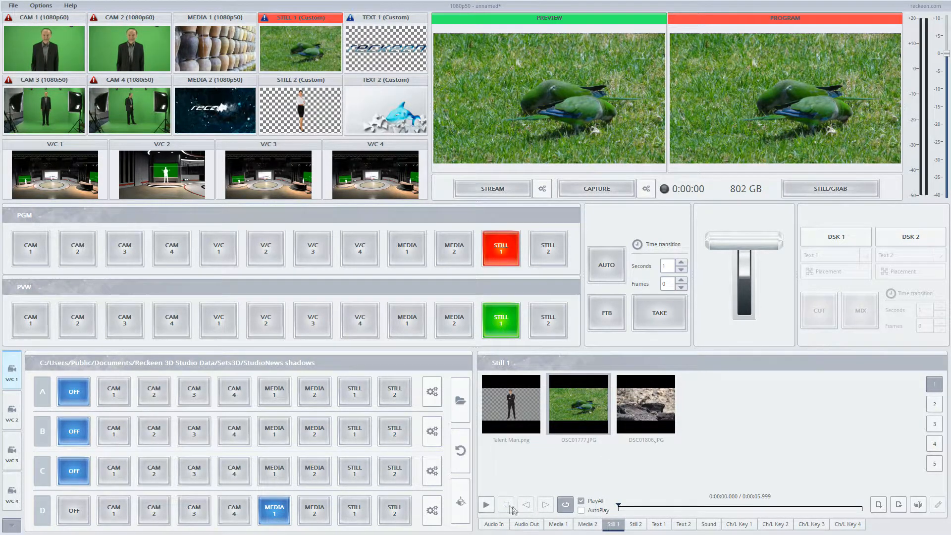
Add 0 news #1.recstill from the Recstill pictures folder to the Text 1 bin
click(659, 525)
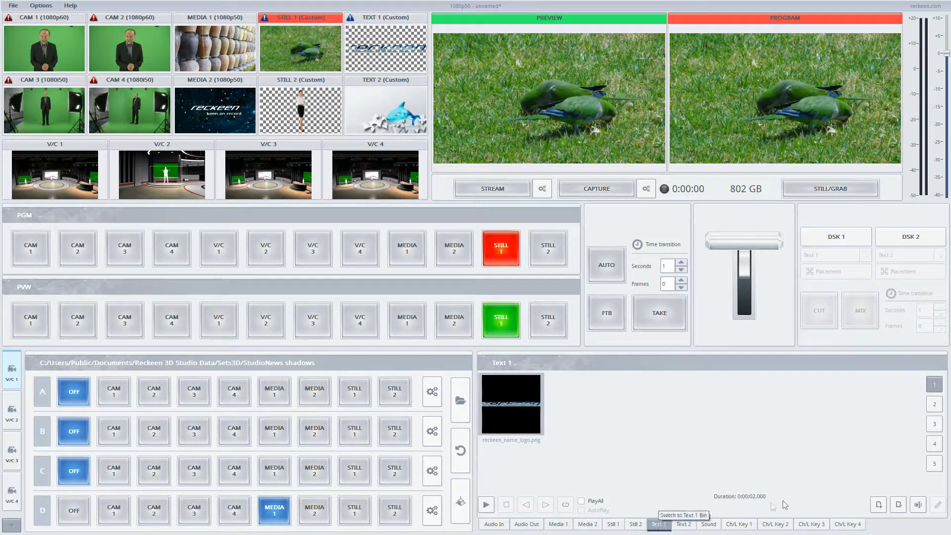
double_click(635, 440)
double_click(452, 196)
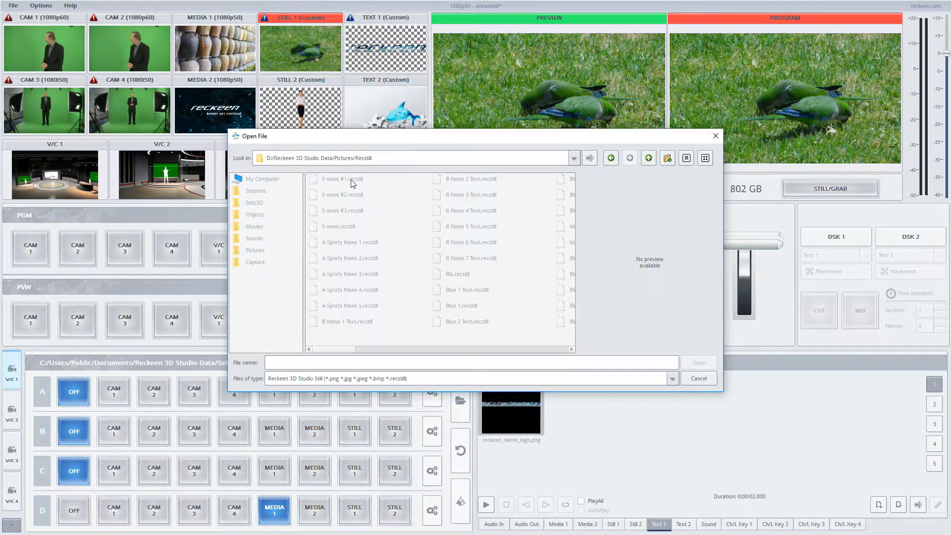
click(354, 182)
double_click(353, 182)
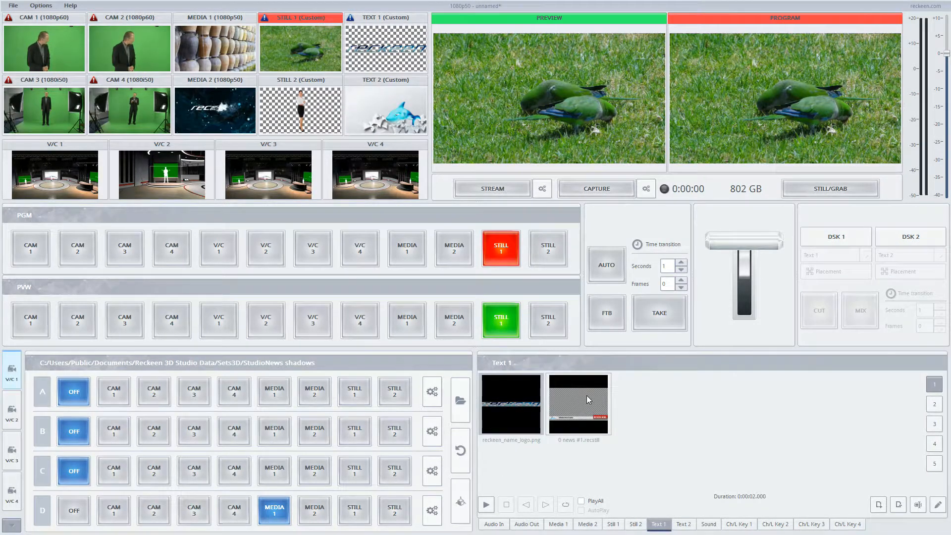
Edit the caption of the 0 news #1 title to read "Professional virtual 3D perfect solution"
click(938, 505)
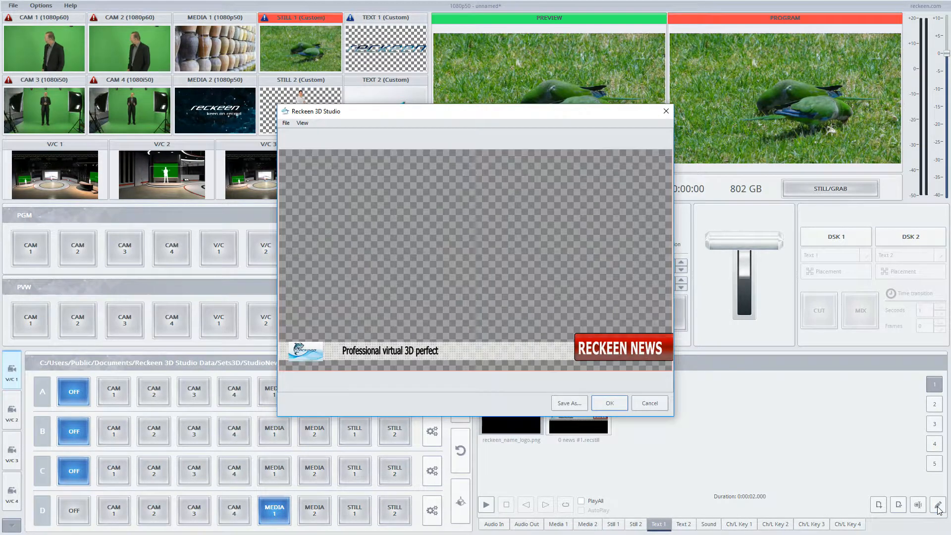
double_click(428, 351)
drag(467, 115, 480, 113)
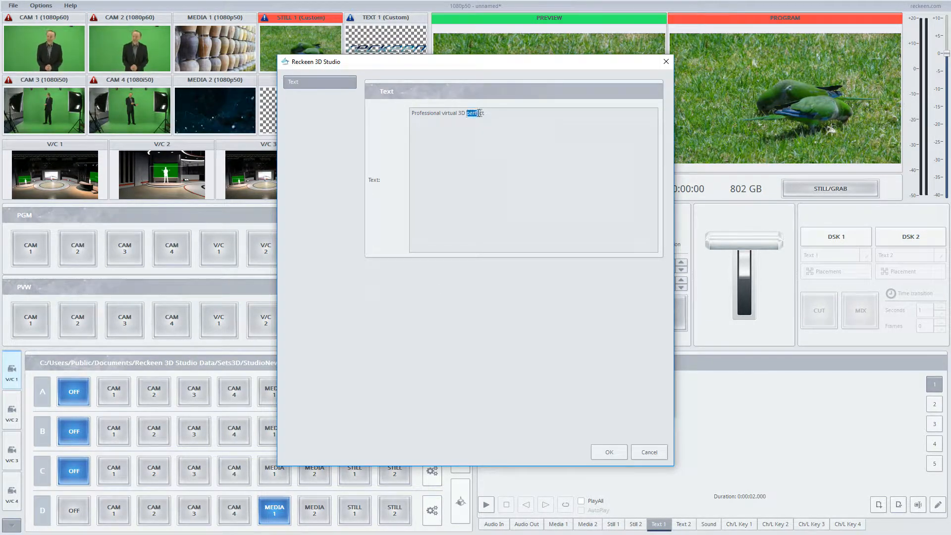
click(490, 113)
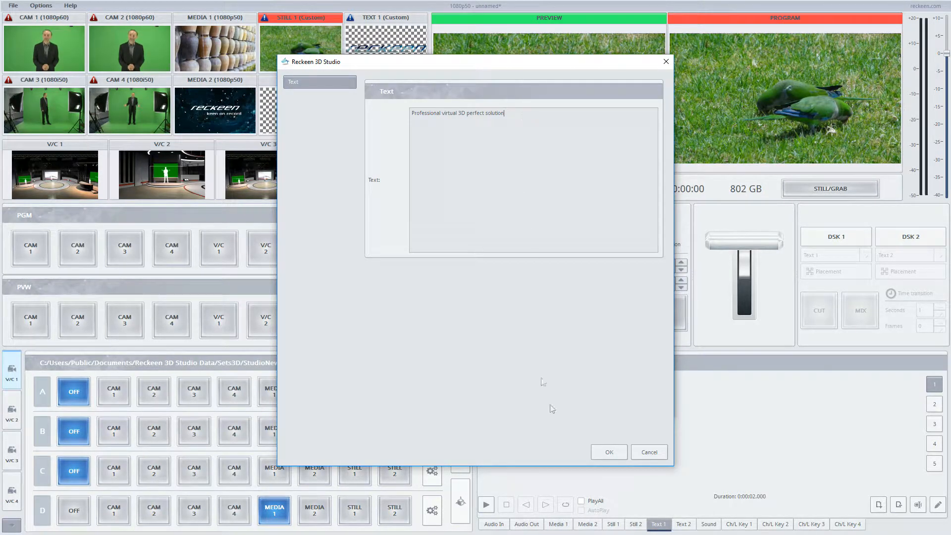
click(608, 452)
click(609, 404)
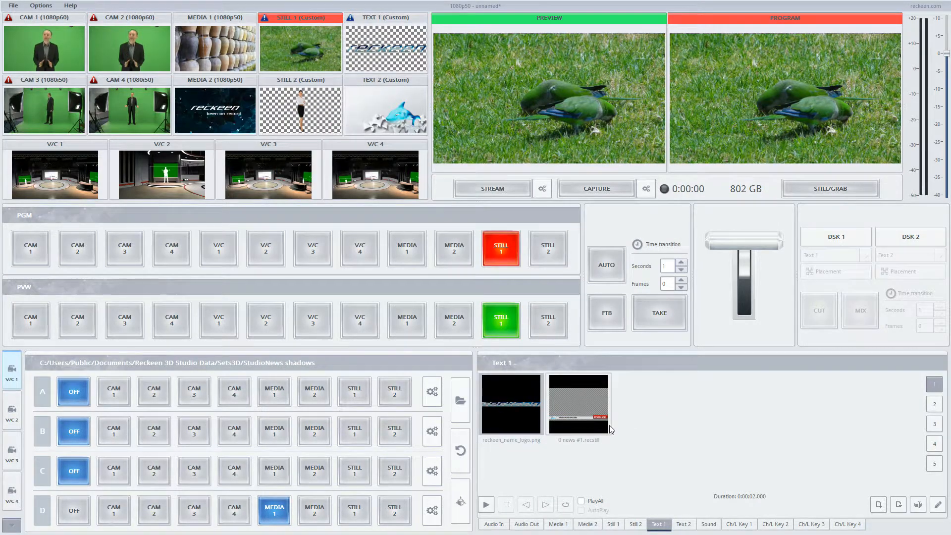
Activate DSK 1 with the 0 news #1 title from Text 1 on preview, and clone that title
click(830, 240)
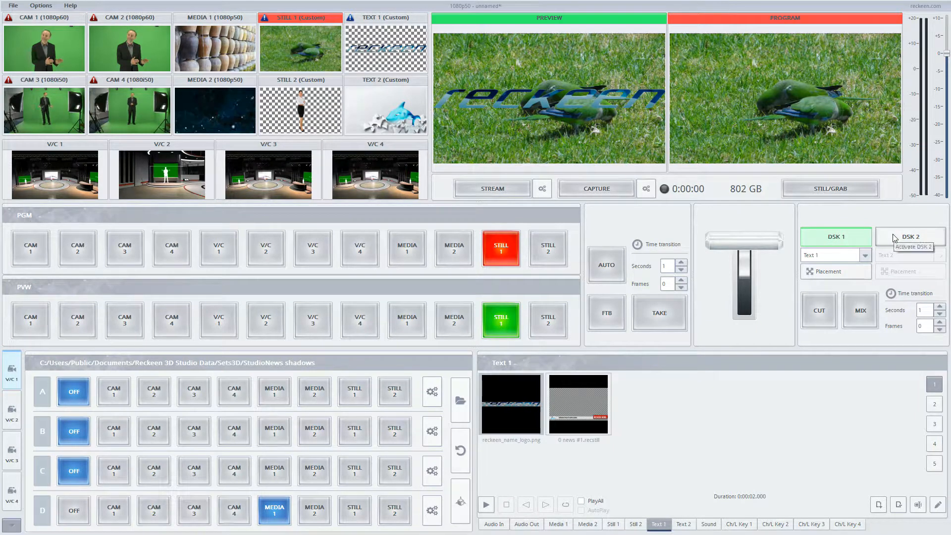
click(574, 401)
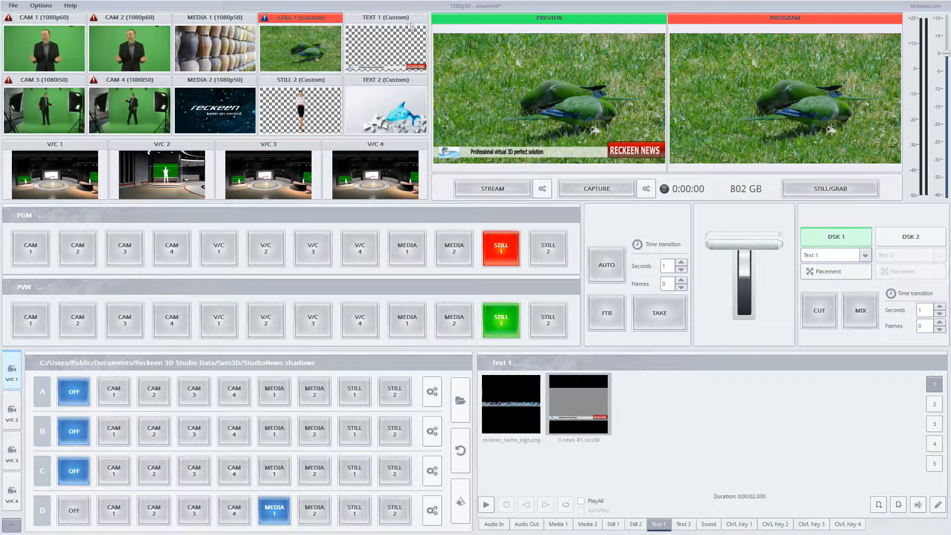
right_click(585, 396)
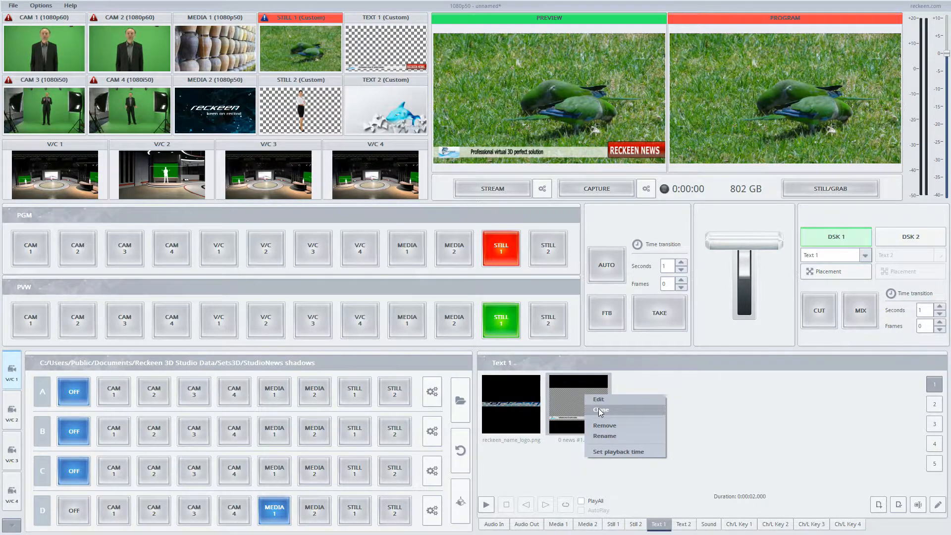
click(601, 410)
Change the cloned title's caption to "Professional virtual 3D perfect solution for you"
click(643, 415)
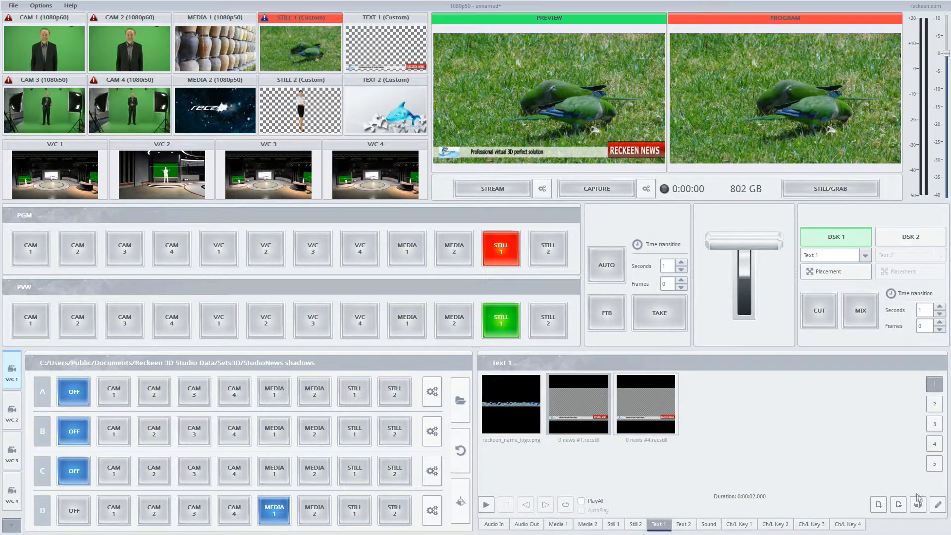
click(938, 505)
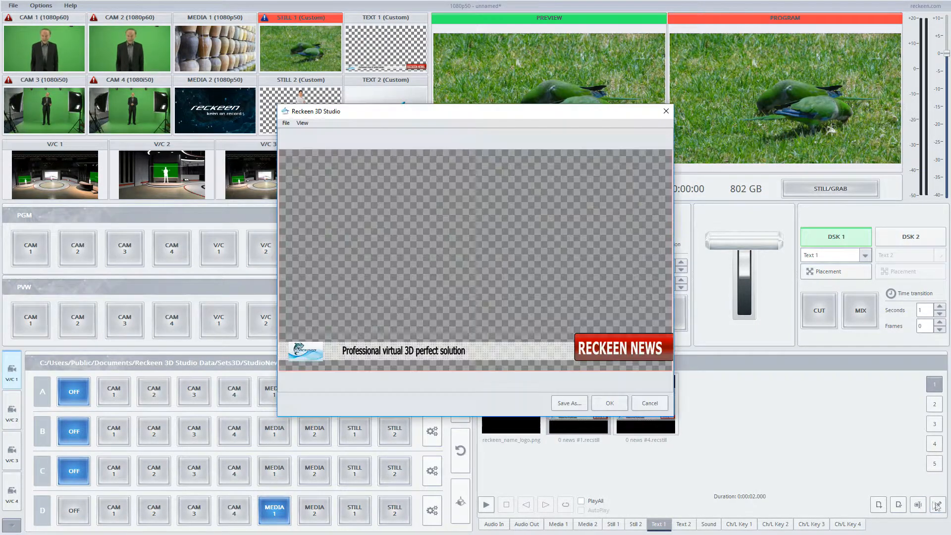
double_click(447, 351)
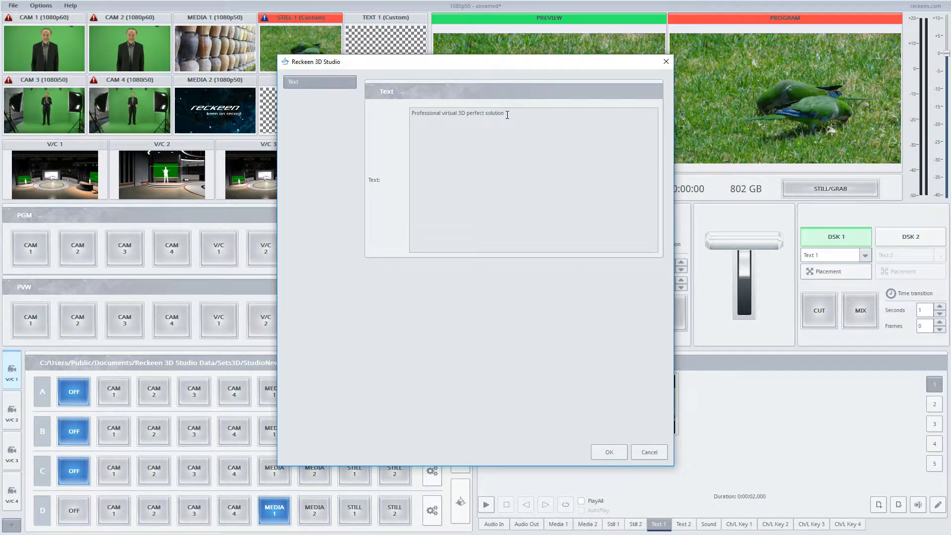
text(for you)
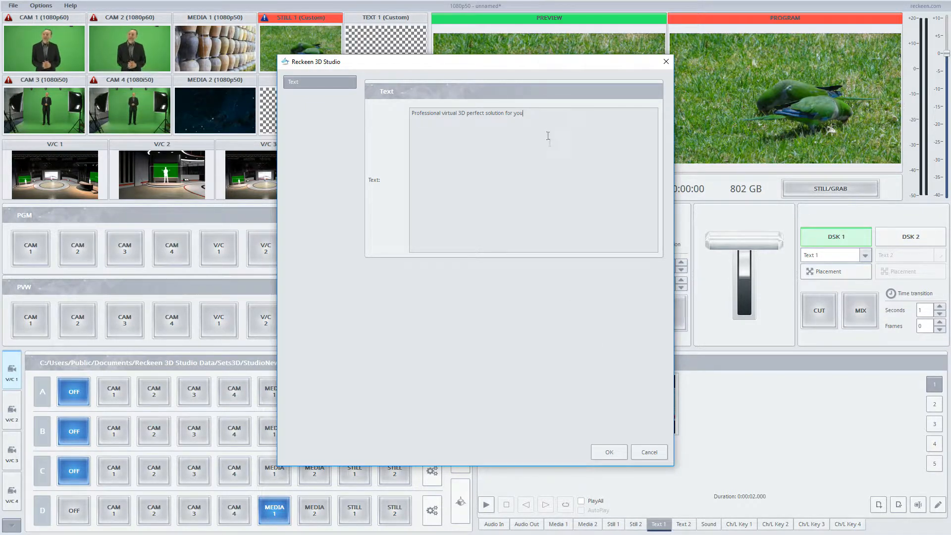
click(608, 454)
click(609, 404)
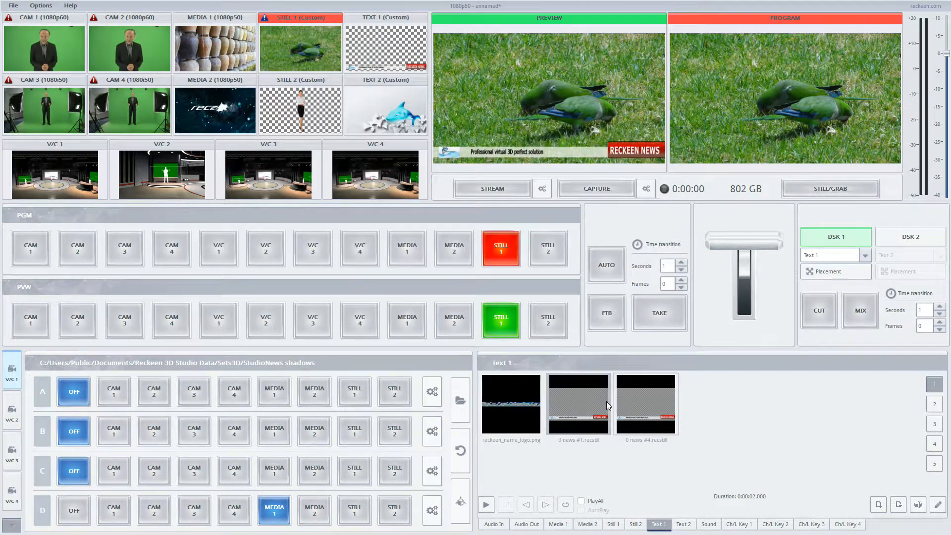
Show the cloned title on preview, and play the entire Text 1 bin as a sequence with PlayAll enabled
click(633, 401)
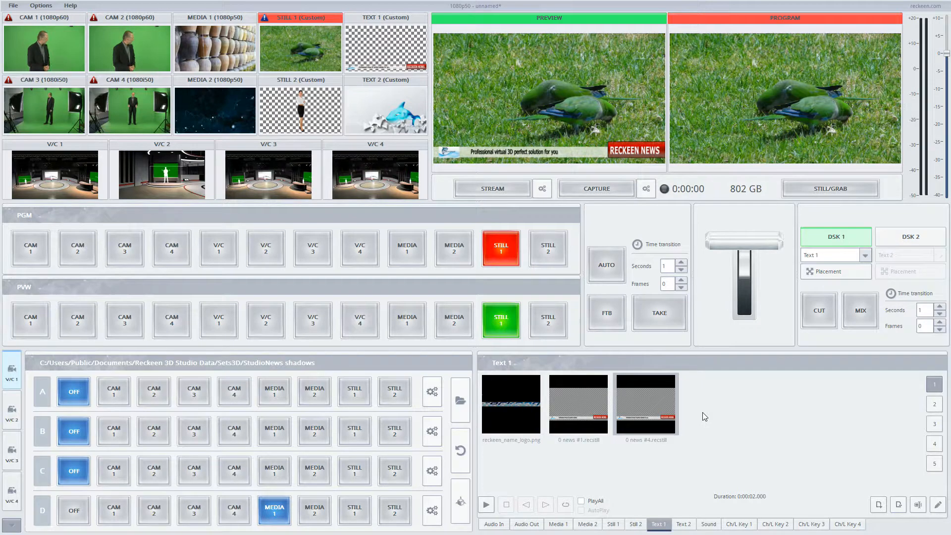
click(486, 505)
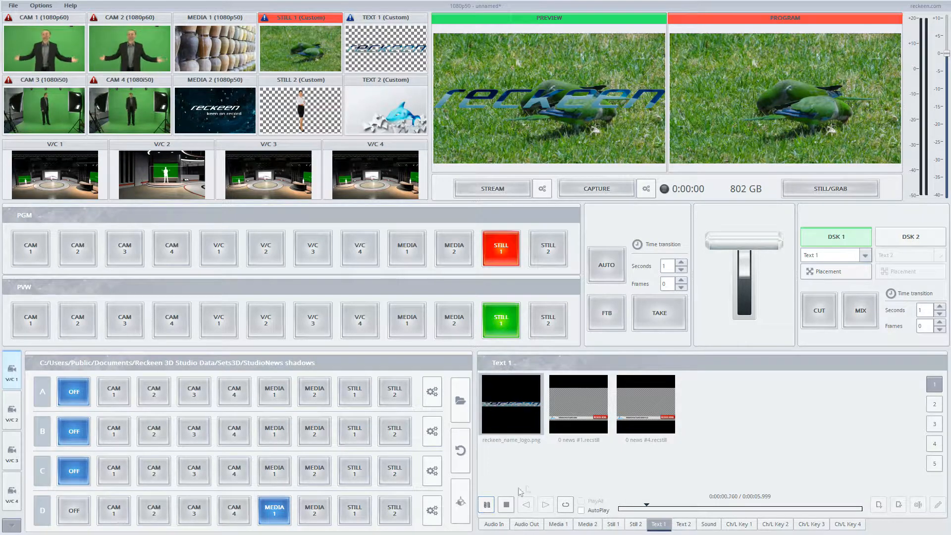